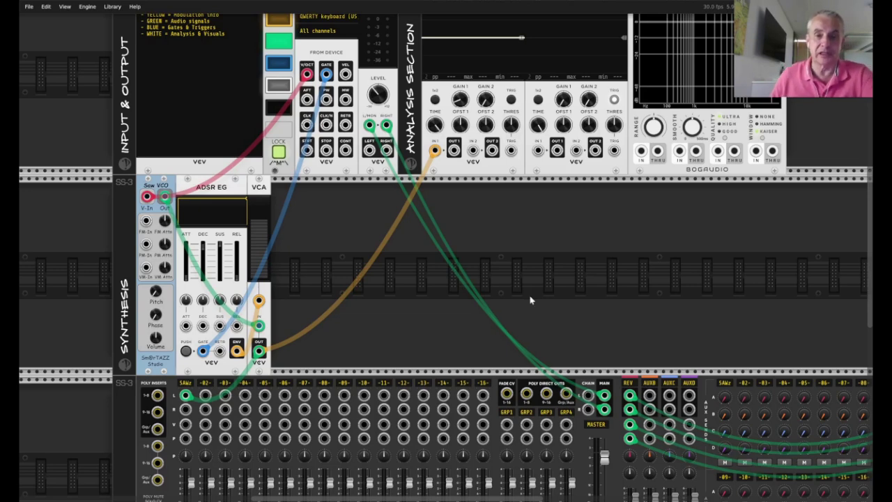
Inspect the Saw VCO module's ramp, band and harmonics options in the synthesis row.
{"action": "scroll", "coordinate": [554, 278], "scroll_direction": "down", "scroll_amount": 1}
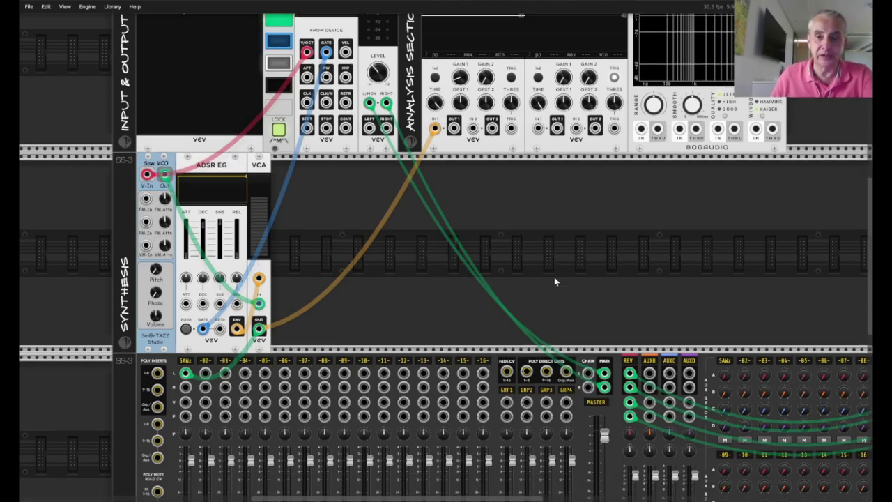
{"action": "scroll", "coordinate": [554, 276], "scroll_direction": "down", "scroll_amount": 1}
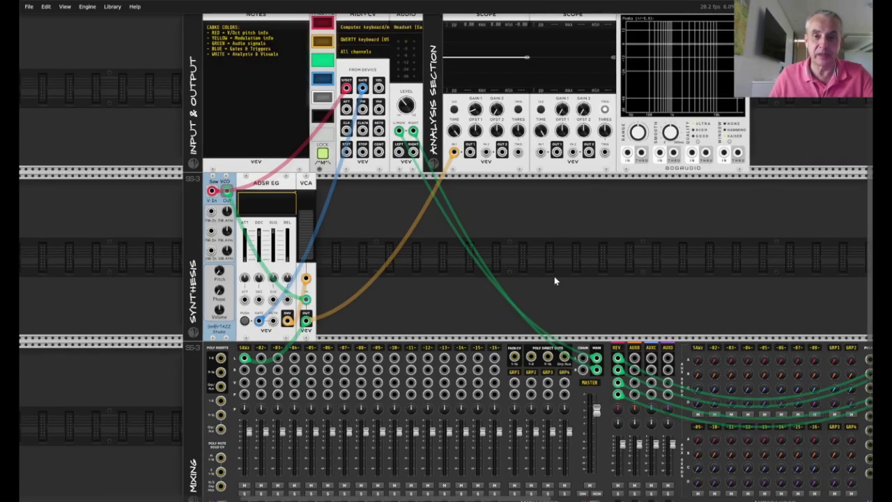
{"action": "scroll", "coordinate": [629, 263], "scroll_direction": "right", "scroll_amount": 1}
{"action": "scroll", "coordinate": [592, 270], "scroll_direction": "right", "scroll_amount": 3}
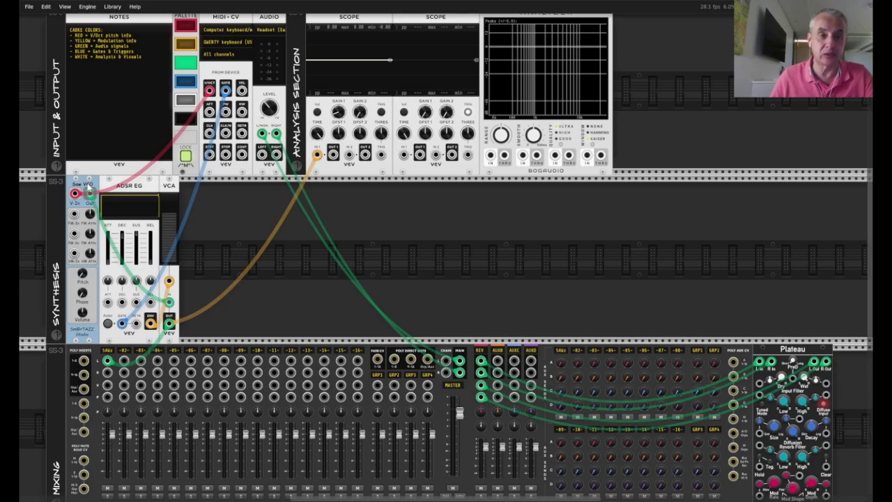
{"action": "right_click", "coordinate": [89, 192]}
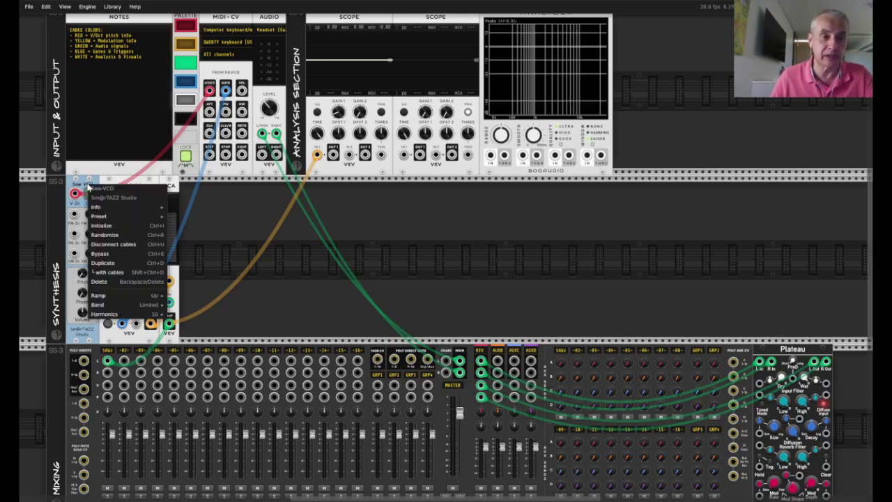
{"action": "left_click", "coordinate": [103, 196]}
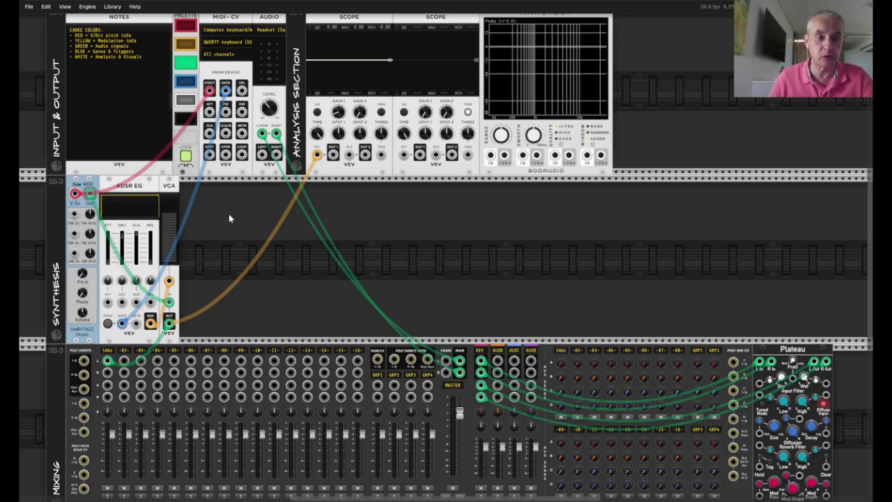
Play test notes from the computer keyboard to hear the saw oscillator and view its waveform on the first scope.
{"action": "key", "text": "q"}
{"action": "key", "text": "q"}
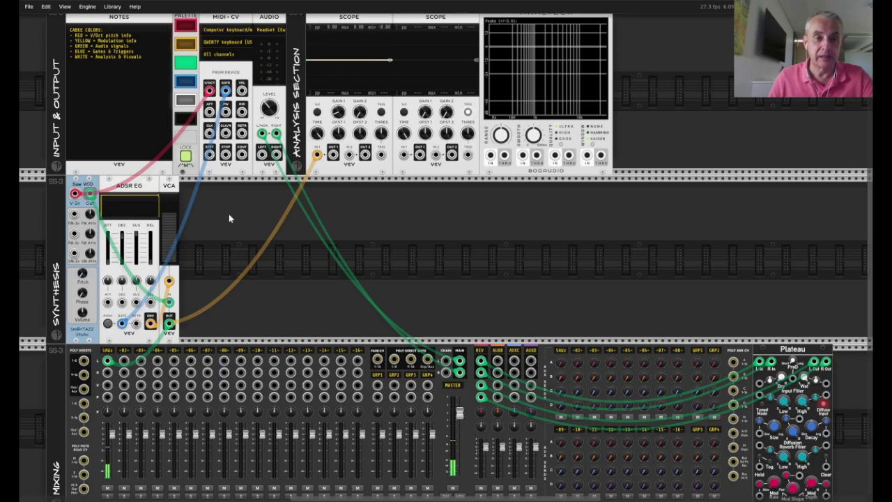
{"action": "key", "text": "q"}
{"action": "key", "text": "q"}
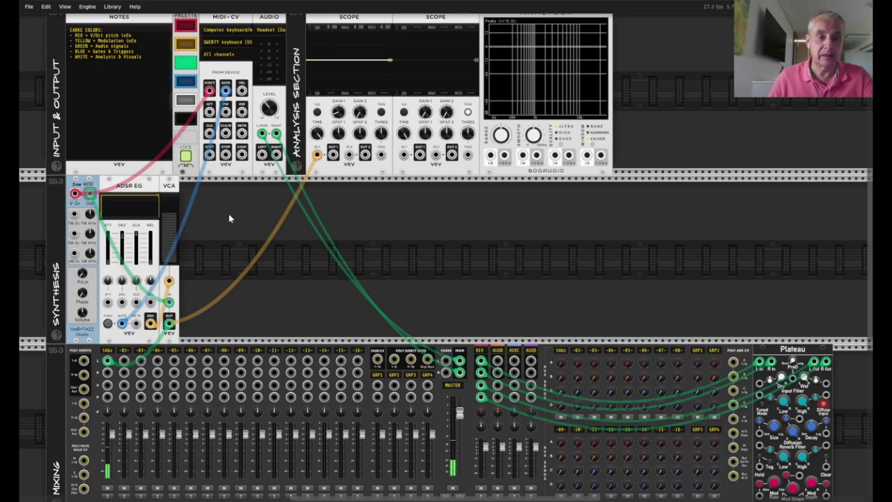
{"action": "key", "text": "q"}
{"action": "key", "text": "e"}
{"action": "key", "text": "t"}
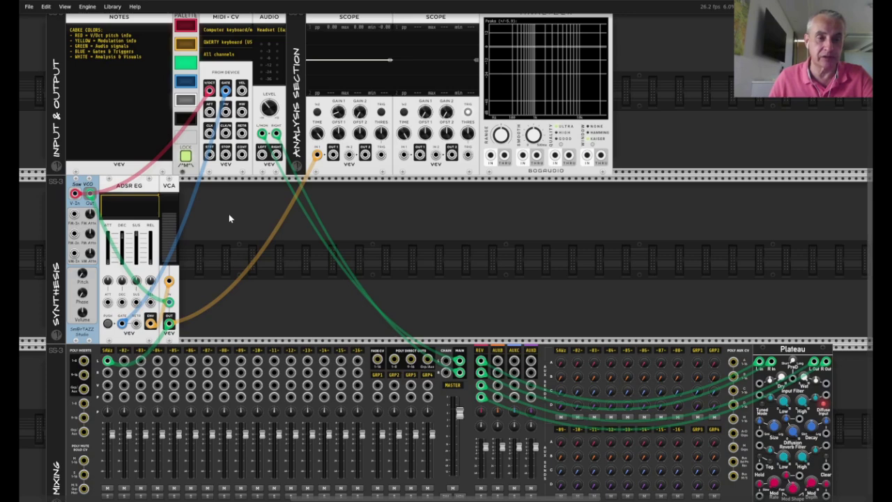
{"action": "key", "text": "q"}
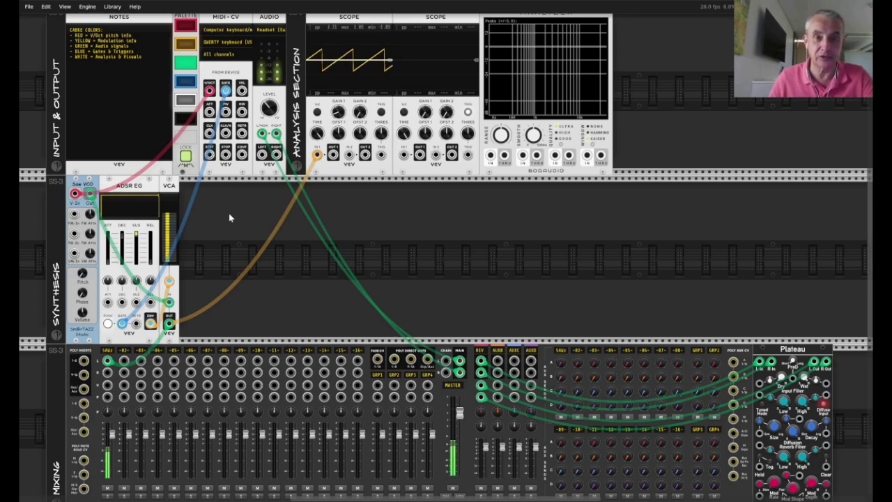
{"action": "key", "text": "q"}
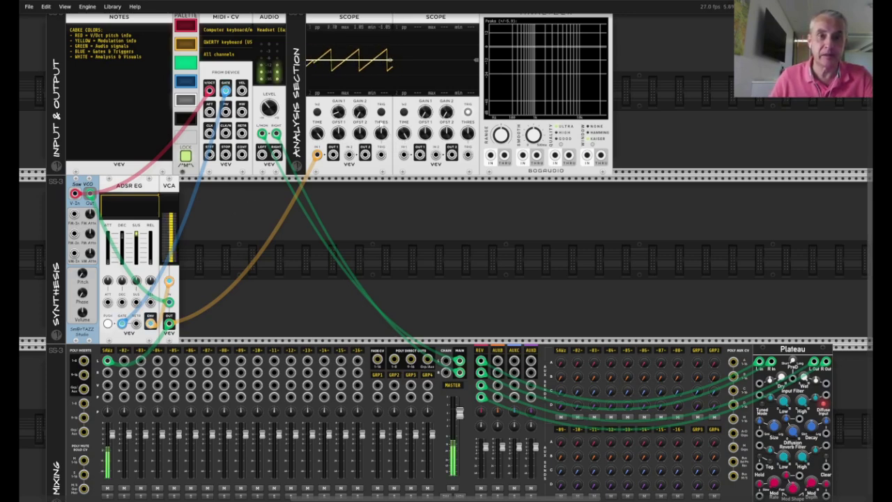
Enable the trigger on the first scope and play single notes to check the saw waveform's shape.
{"action": "left_click", "coordinate": [382, 113]}
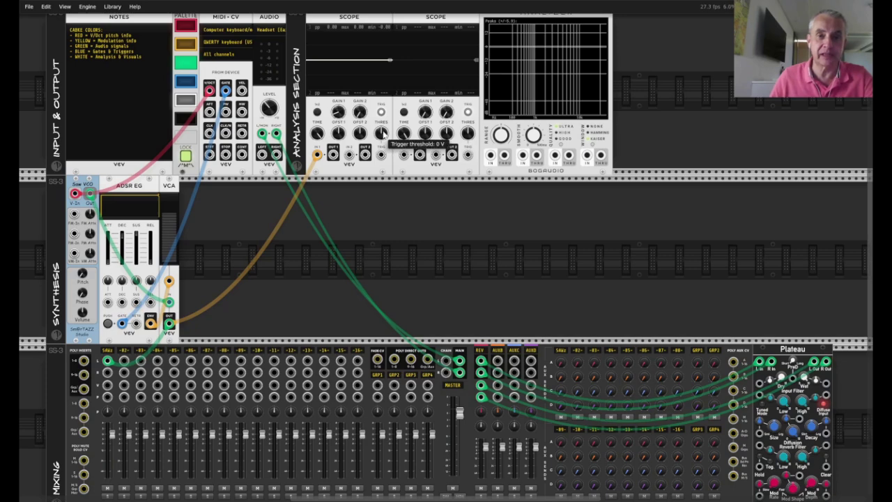
{"action": "key", "text": "q"}
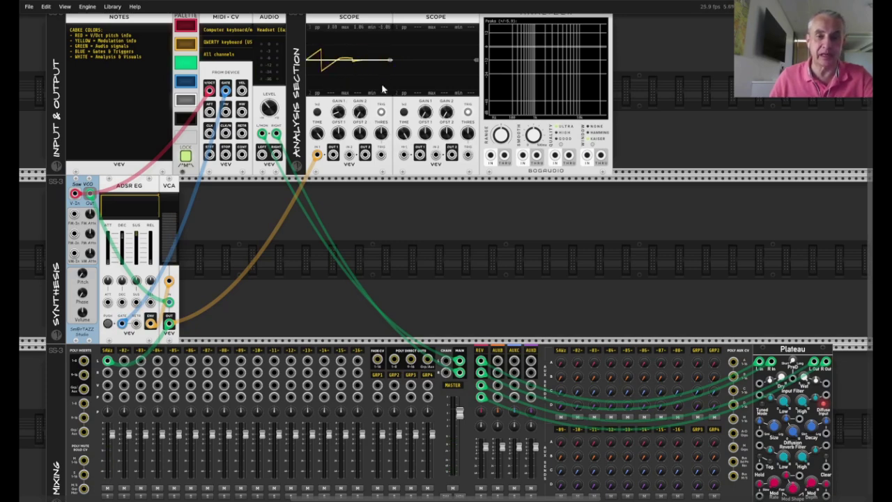
{"action": "key", "text": "z"}
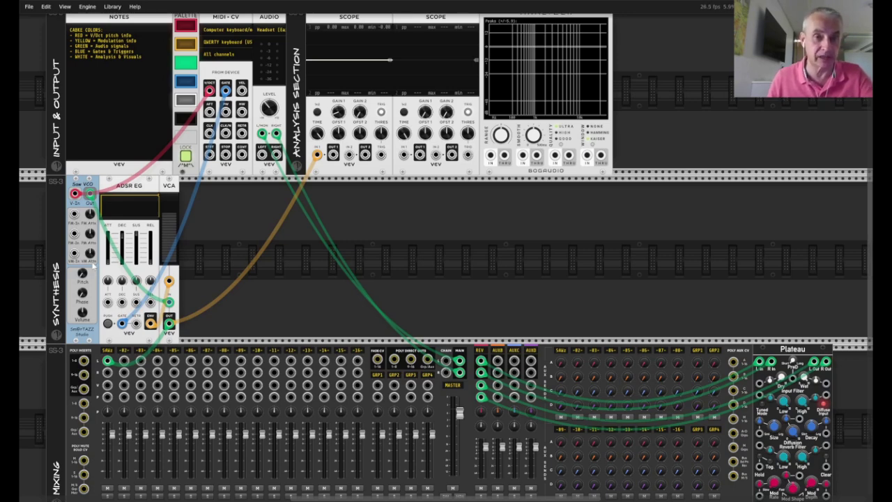
{"action": "mouse_move", "coordinate": [91, 255]}
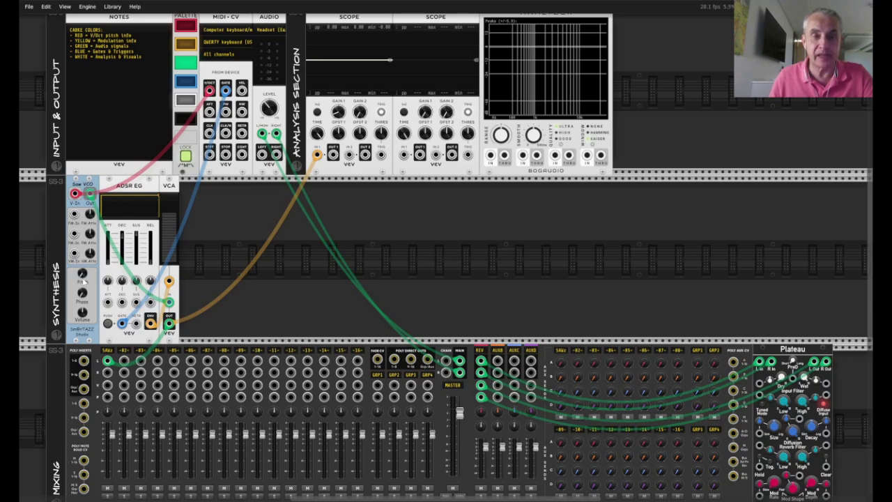
{"action": "key", "text": "q"}
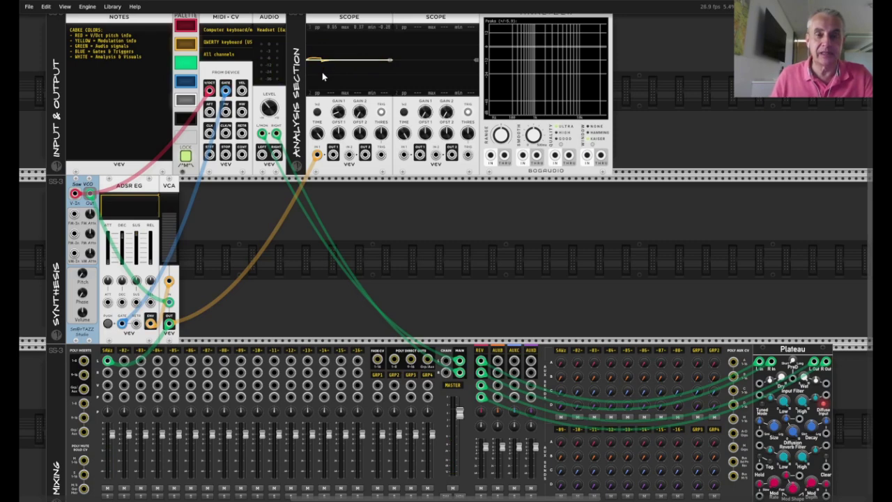
{"action": "key", "text": "q"}
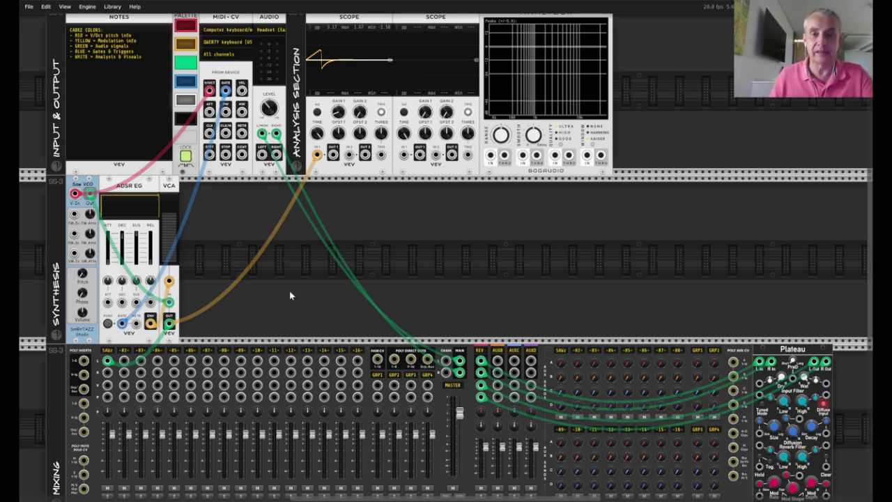
Connect the VCA's channel output to the first input of the Bogaudio Analyzer with cable #5 (white).
{"action": "right_click", "coordinate": [169, 325]}
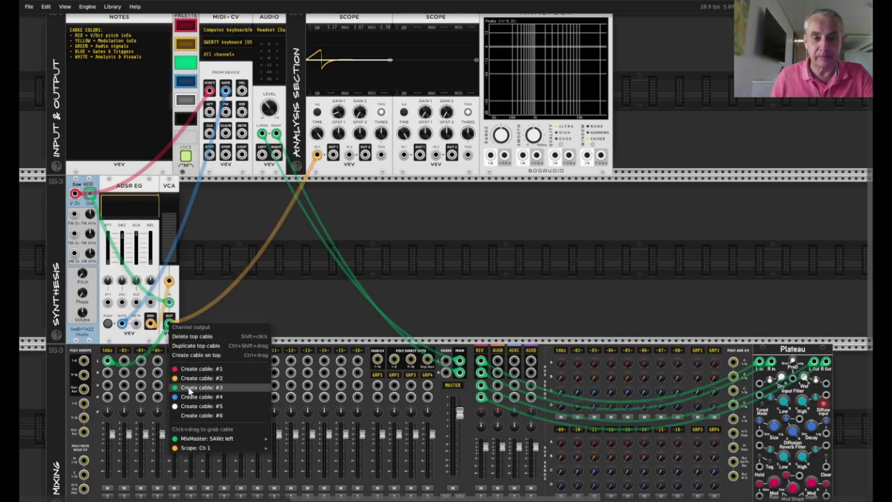
{"action": "left_click", "coordinate": [192, 406]}
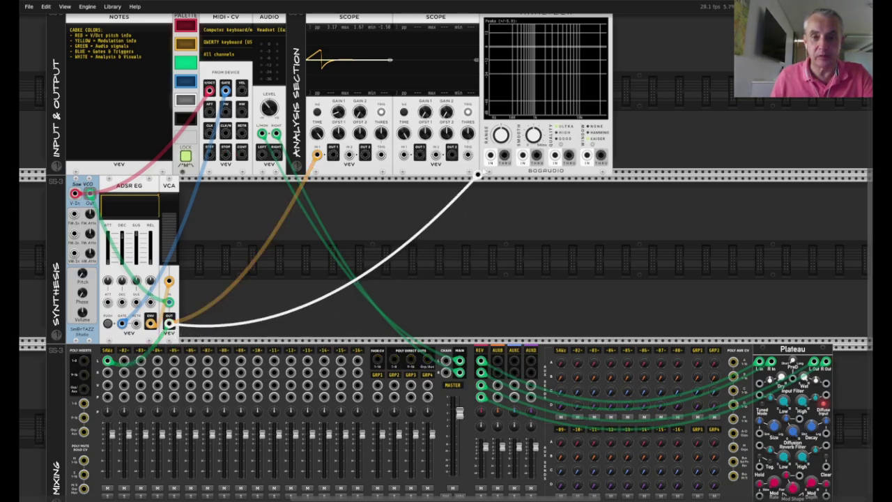
{"action": "left_click", "coordinate": [490, 155]}
{"action": "right_click", "coordinate": [490, 155]}
{"action": "left_click", "coordinate": [553, 179]}
Lower the audio output level and play notes to test the signal on the Analyzer.
{"action": "mouse_move", "coordinate": [269, 109]}
{"action": "key", "text": "z"}
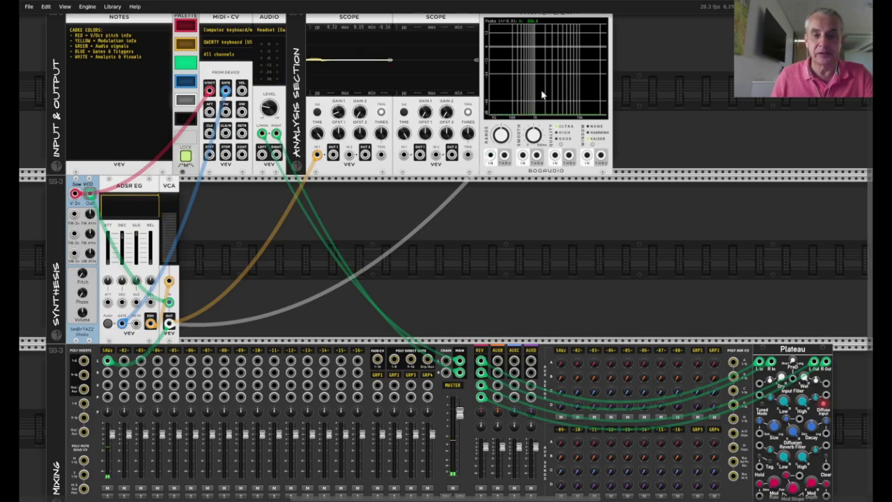
{"action": "key", "text": "z"}
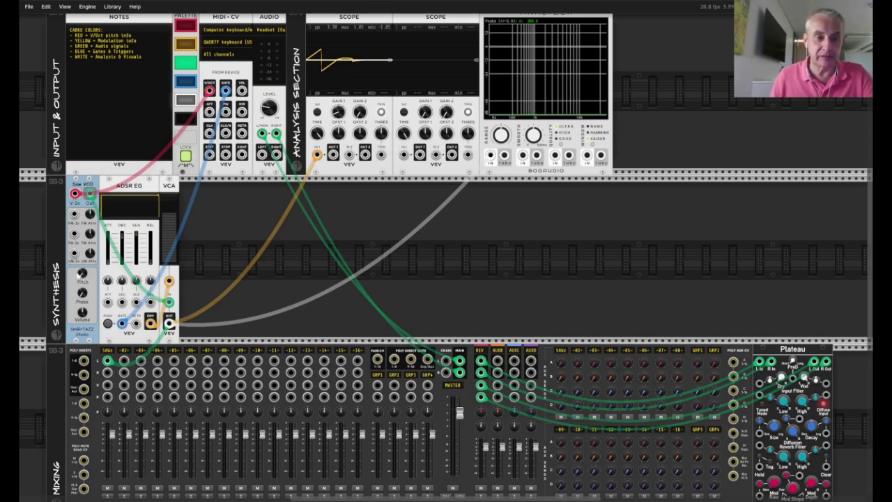
Set the Saw VCO's fixed pitch to C2.
{"action": "right_click", "coordinate": [82, 274]}
{"action": "type", "text": "c2"}
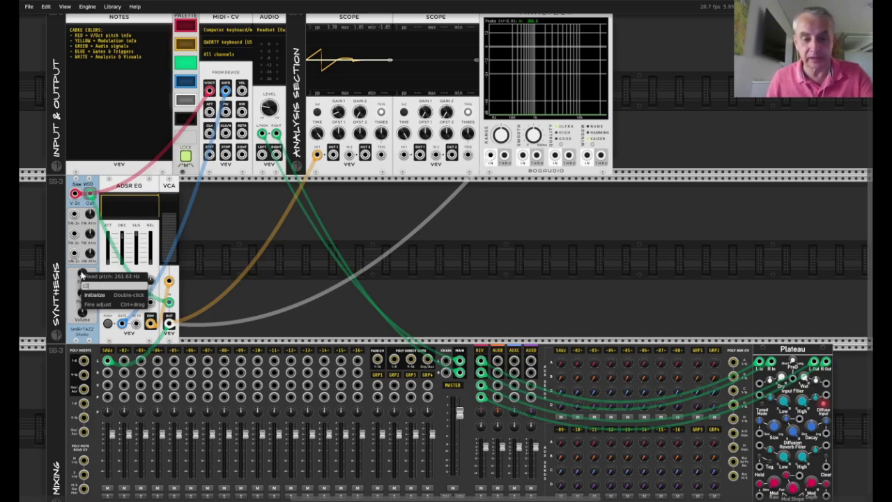
{"action": "key", "text": "Return"}
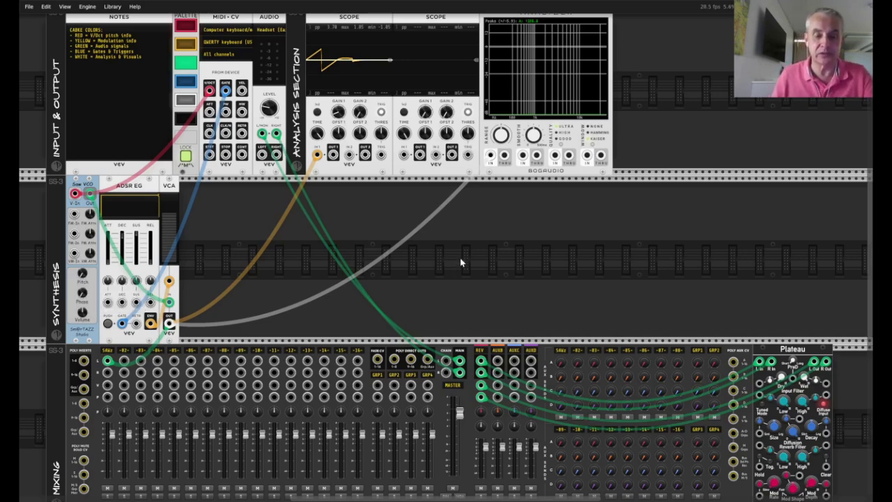
Play low test notes and examine the saw wave's harmonic spectrum up close on the Analyzer.
{"action": "key", "text": "z"}
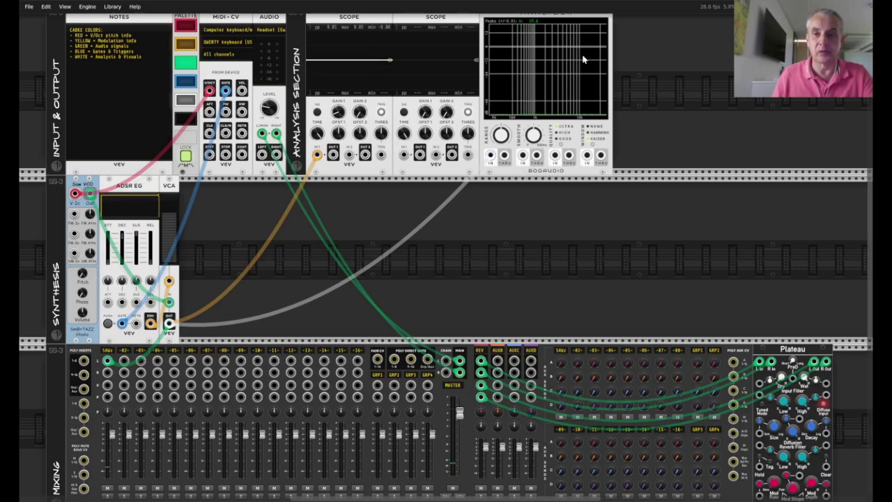
{"action": "scroll", "coordinate": [584, 62], "scroll_direction": "up", "scroll_amount": 5}
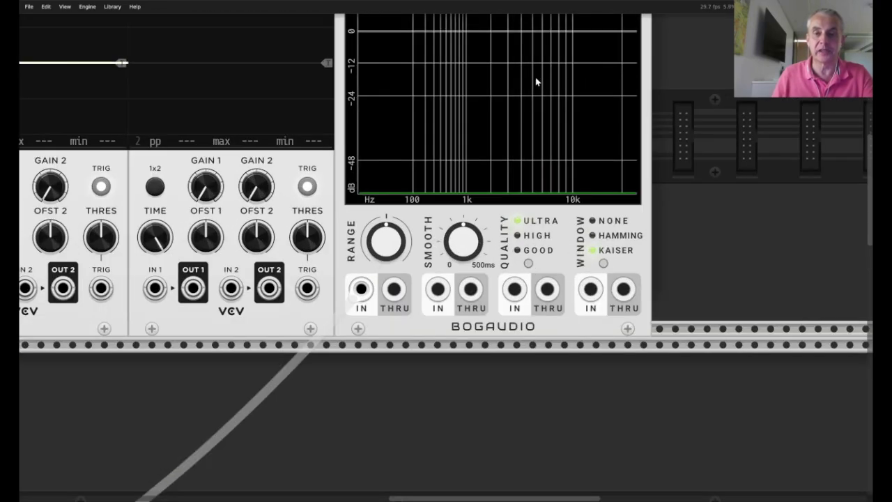
{"action": "scroll", "coordinate": [536, 82], "scroll_direction": "up", "scroll_amount": 3}
{"action": "key", "text": "z"}
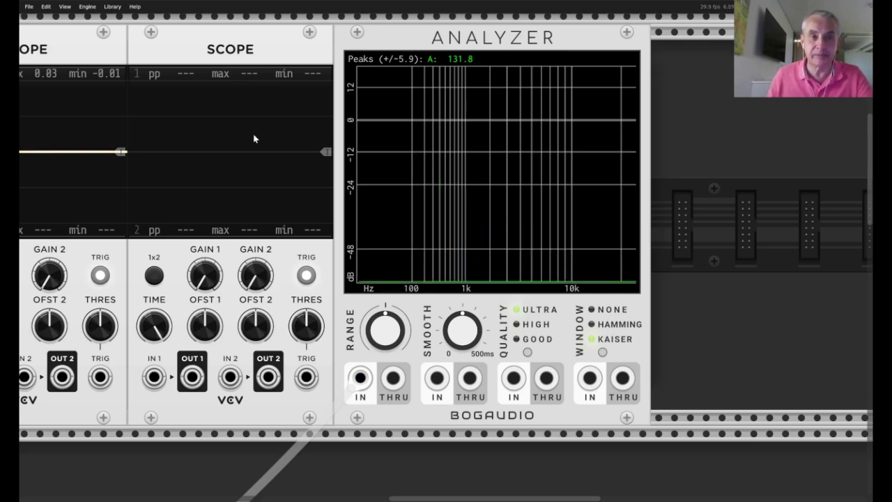
Set the engine's sample rate to 192 kHz.
{"action": "left_click", "coordinate": [87, 6]}
{"action": "mouse_move", "coordinate": [96, 26]}
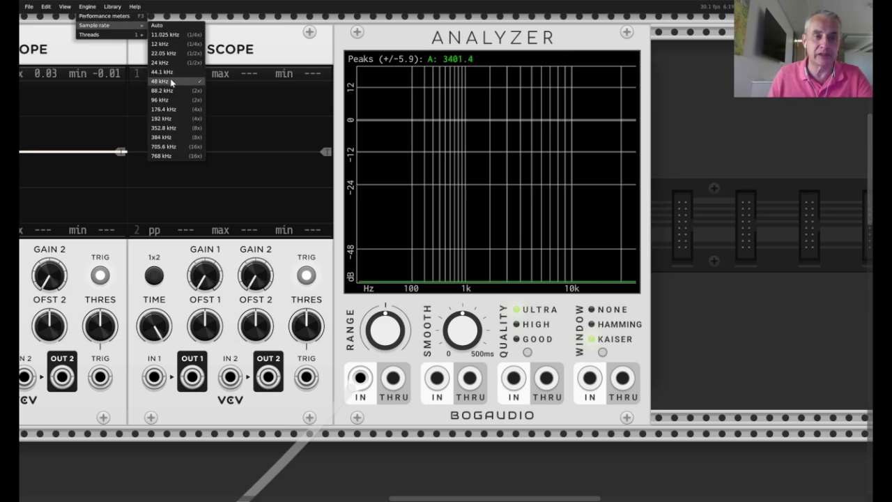
{"action": "left_click", "coordinate": [162, 119]}
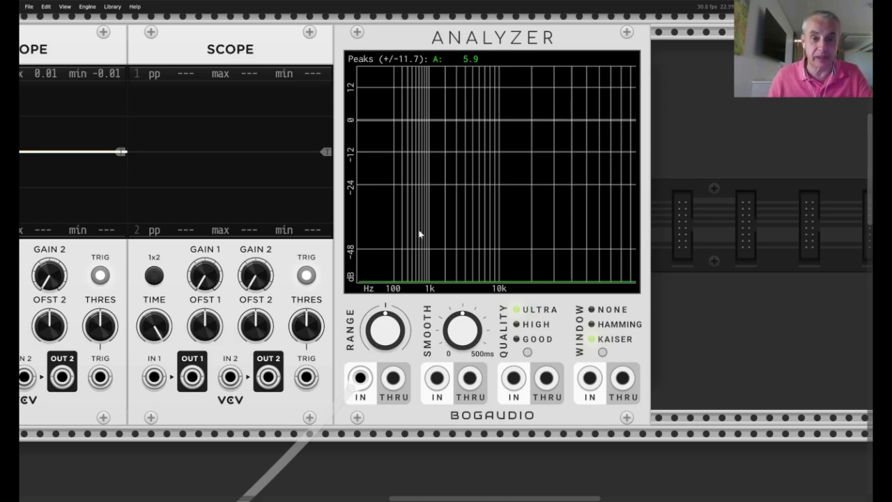
Try to change the Saw VCO's ramp direction to Down, playing notes to compare the waveform and spectrum.
{"action": "scroll", "coordinate": [418, 232], "scroll_direction": "down", "scroll_amount": 5}
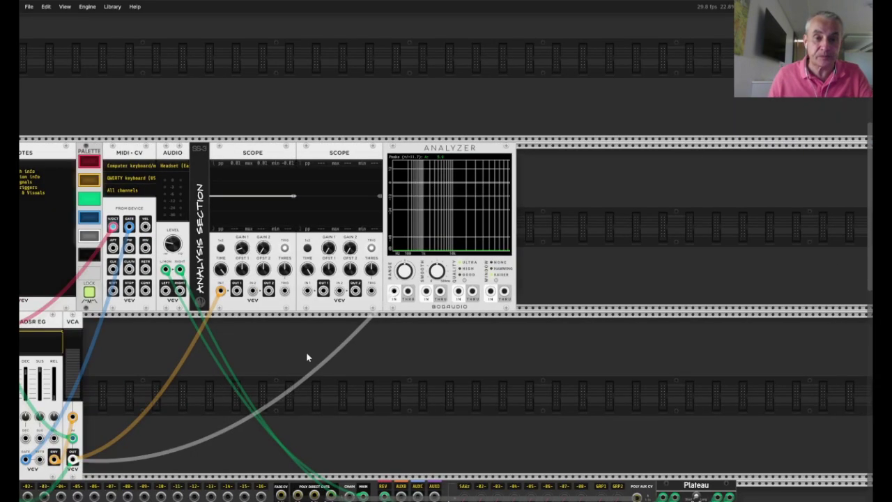
{"action": "left_click_drag", "start_coordinate": [301, 359], "coordinate": [398, 324]}
{"action": "left_click_drag", "start_coordinate": [395, 354], "coordinate": [598, 266]}
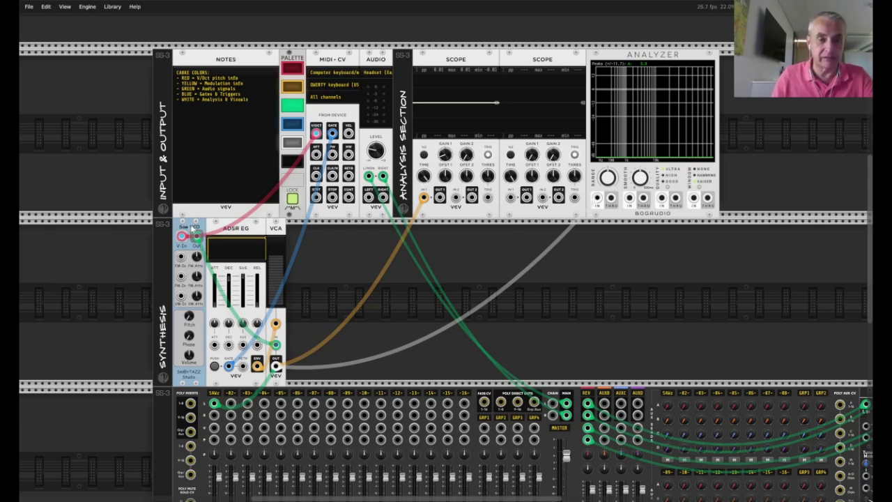
{"action": "right_click", "coordinate": [193, 227]}
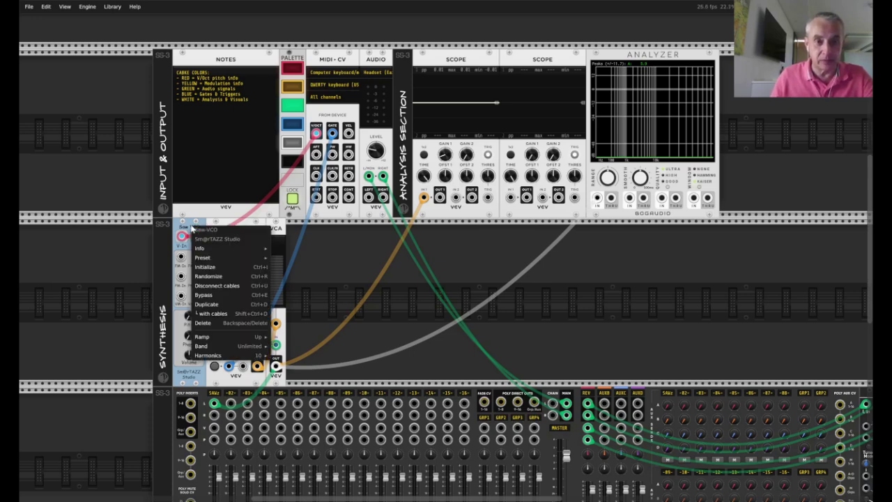
{"action": "mouse_move", "coordinate": [220, 341]}
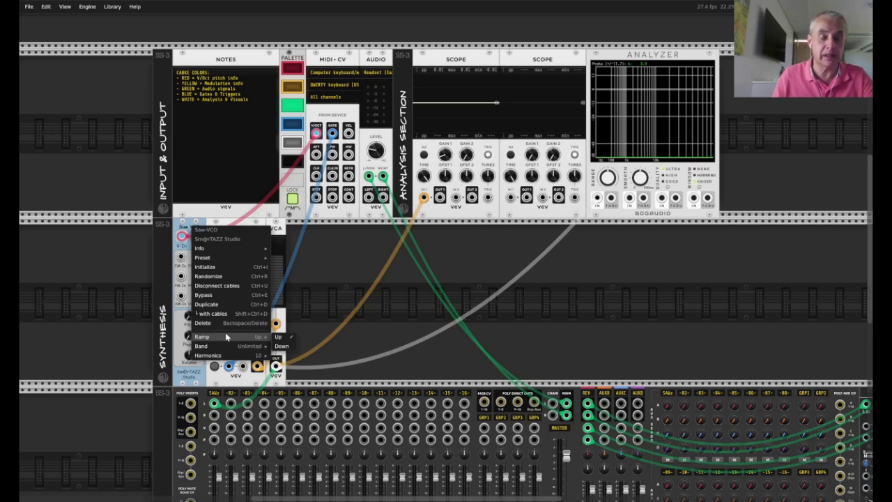
{"action": "left_click", "coordinate": [281, 346]}
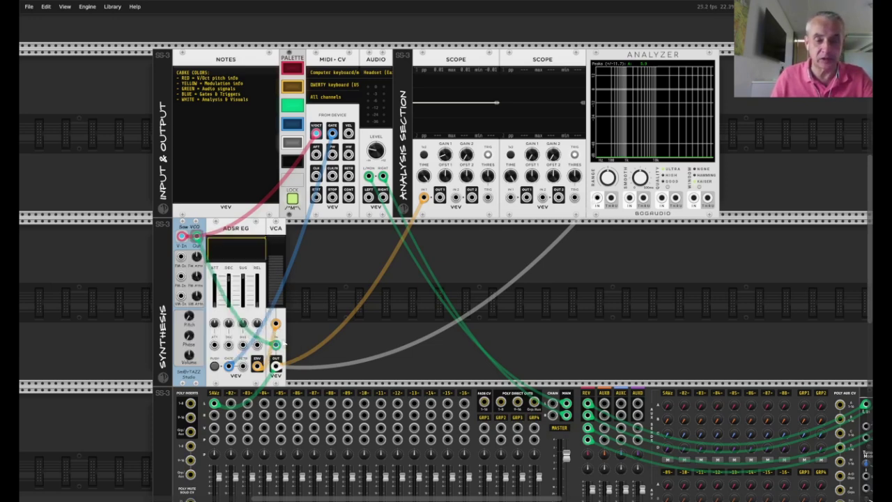
{"action": "key", "text": "q"}
{"action": "key", "text": "q"}
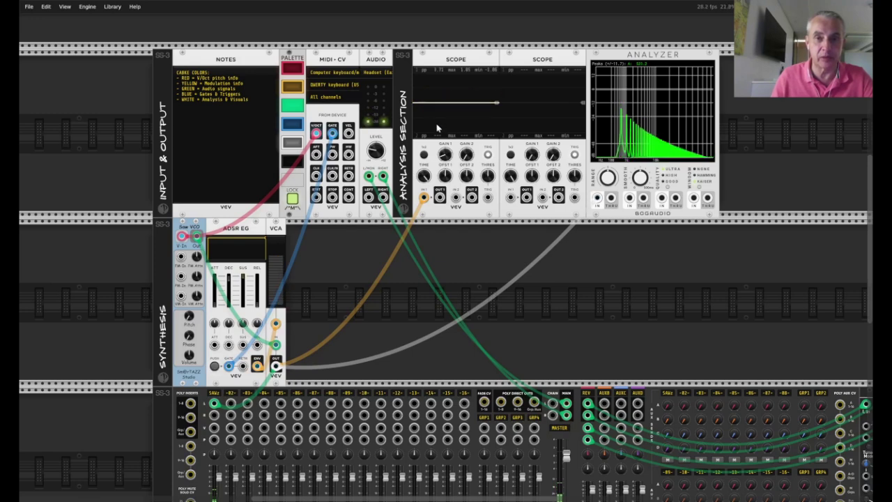
Switch the Saw VCO's ramp from Up to Down and play a note to check the inverted saw wave.
{"action": "right_click", "coordinate": [185, 228]}
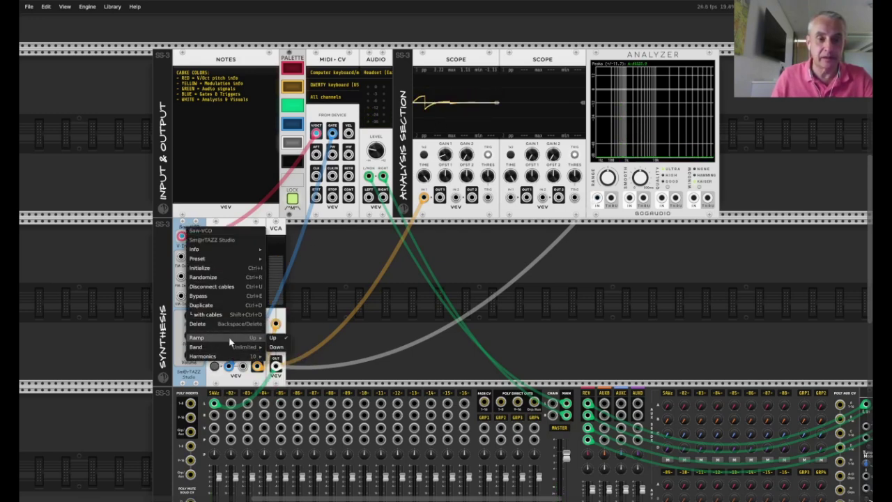
{"action": "left_click", "coordinate": [276, 346]}
{"action": "key", "text": "q"}
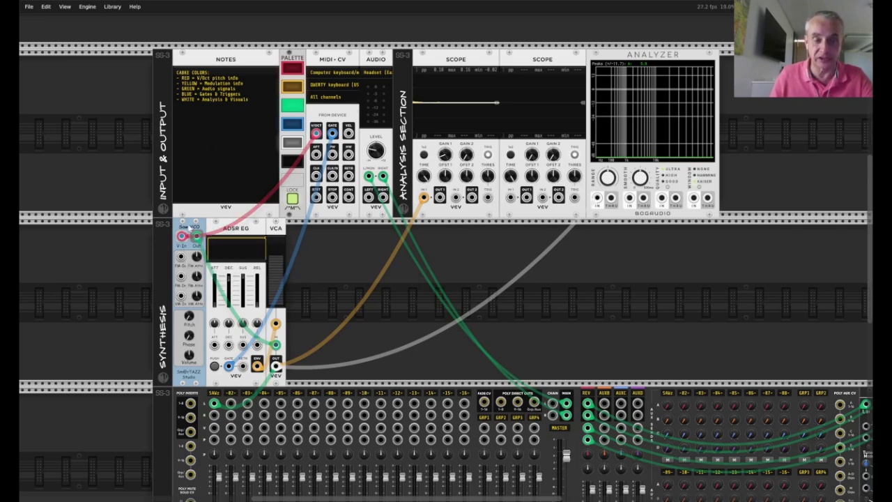
Switch the Saw VCO's ramp to Up and set its band to Limited.
{"action": "right_click", "coordinate": [190, 228]}
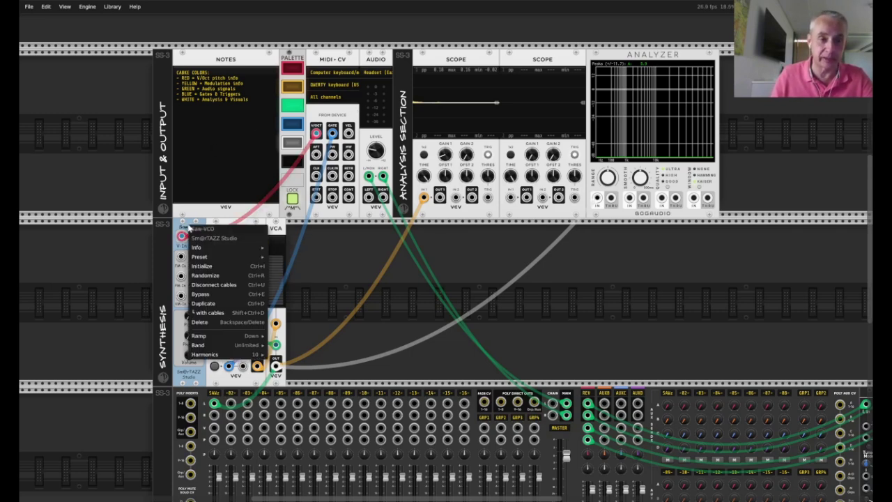
{"action": "mouse_move", "coordinate": [226, 340]}
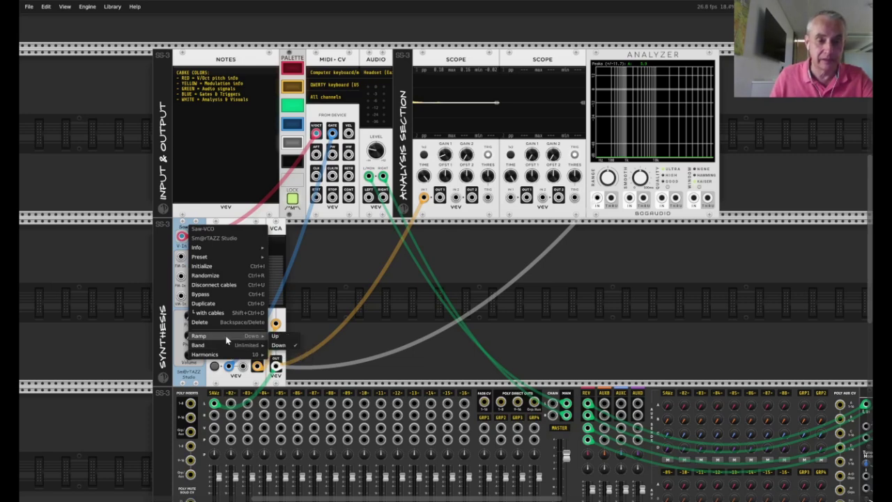
{"action": "left_click", "coordinate": [272, 337]}
{"action": "right_click", "coordinate": [183, 231]}
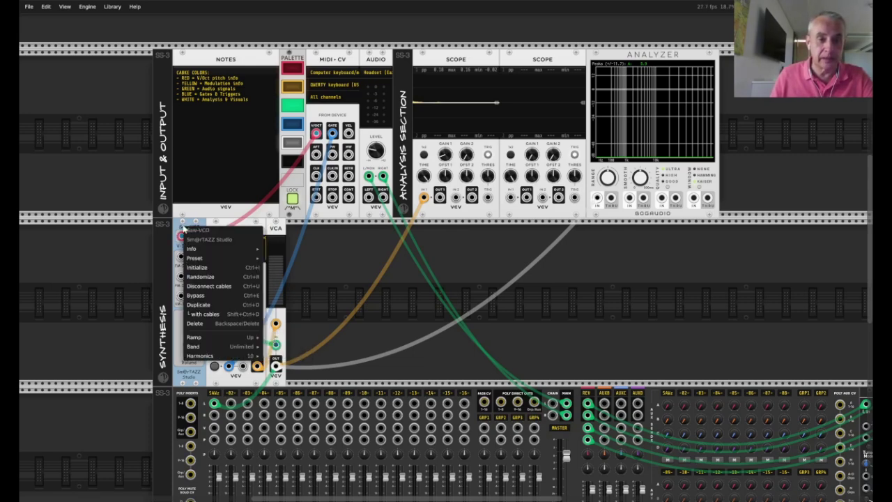
{"action": "mouse_move", "coordinate": [224, 352]}
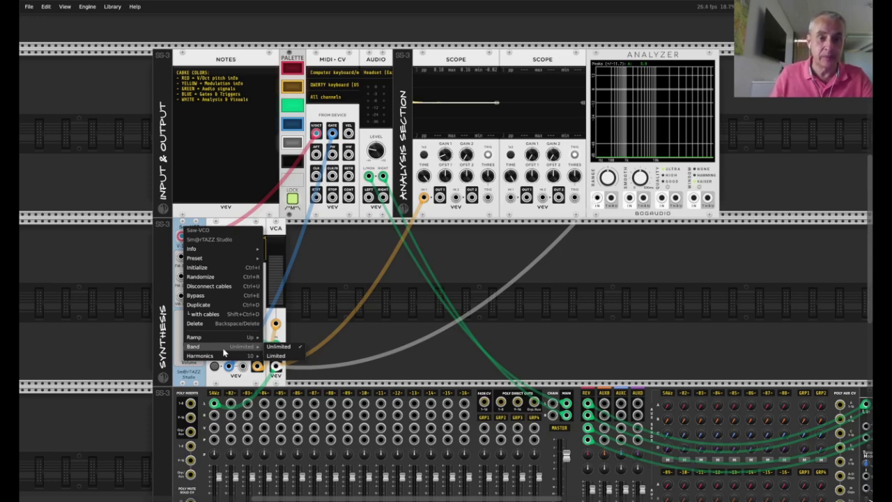
{"action": "left_click", "coordinate": [276, 356]}
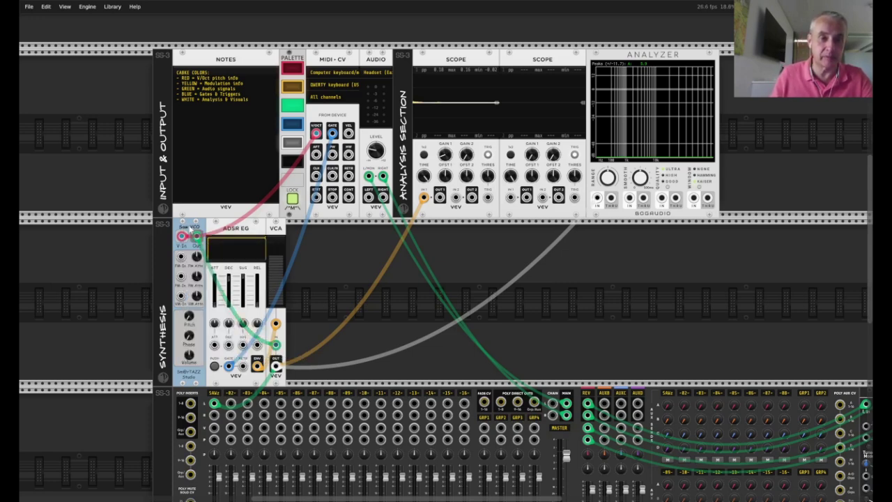
Set the Saw VCO's harmonics to 1 and play a note to view the result on the Scope and Analyzer.
{"action": "right_click", "coordinate": [189, 228]}
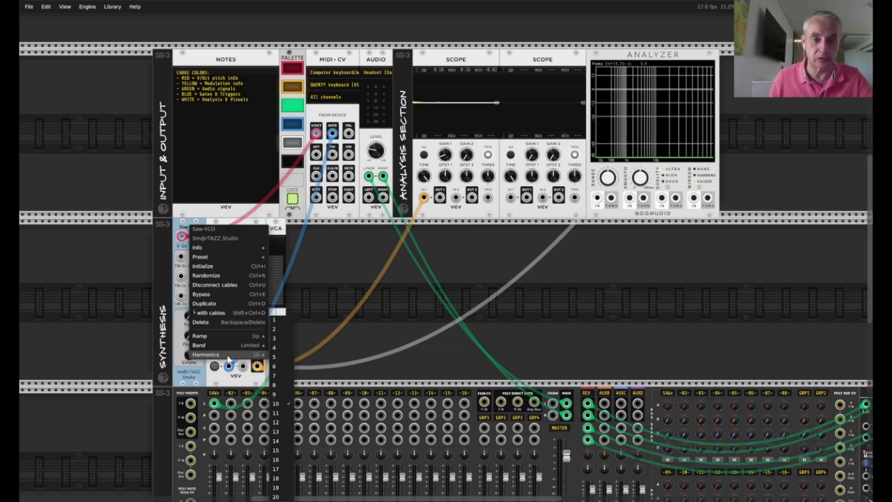
{"action": "left_click", "coordinate": [278, 327]}
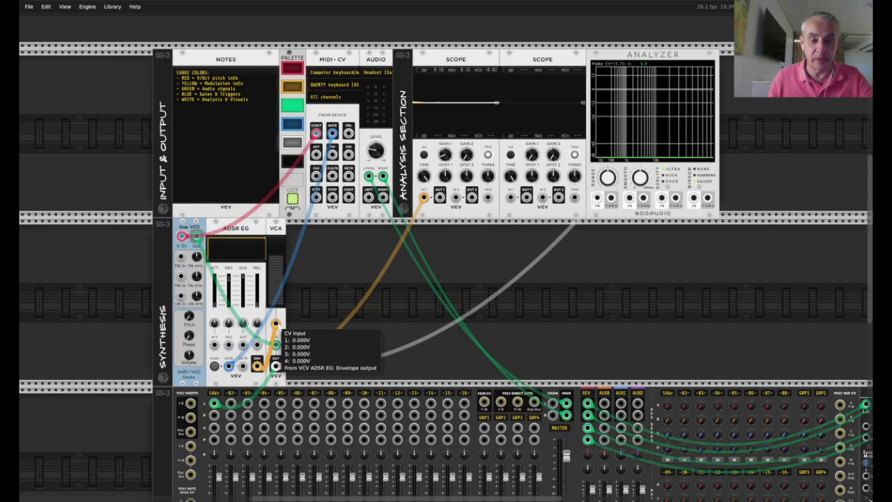
{"action": "key", "text": "q"}
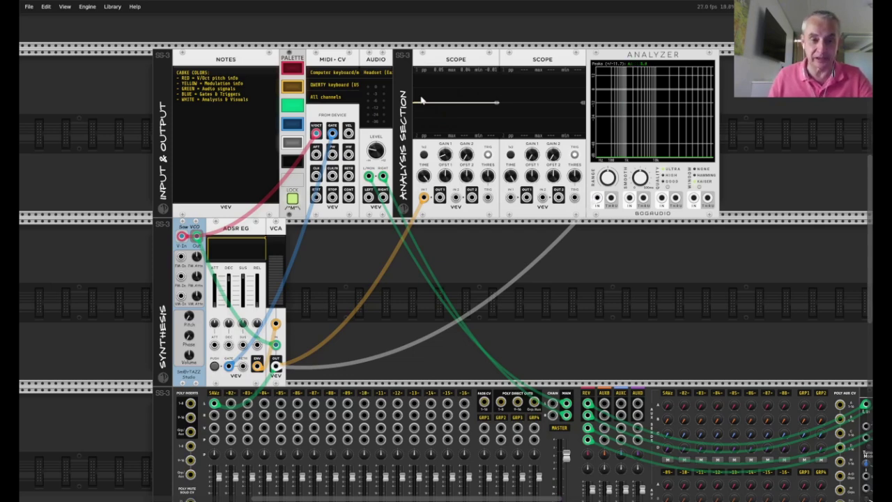
Set the Saw VCO's harmonics to 2 and play a note to examine its waveform and spectrum.
{"action": "right_click", "coordinate": [188, 228]}
{"action": "mouse_move", "coordinate": [237, 356]}
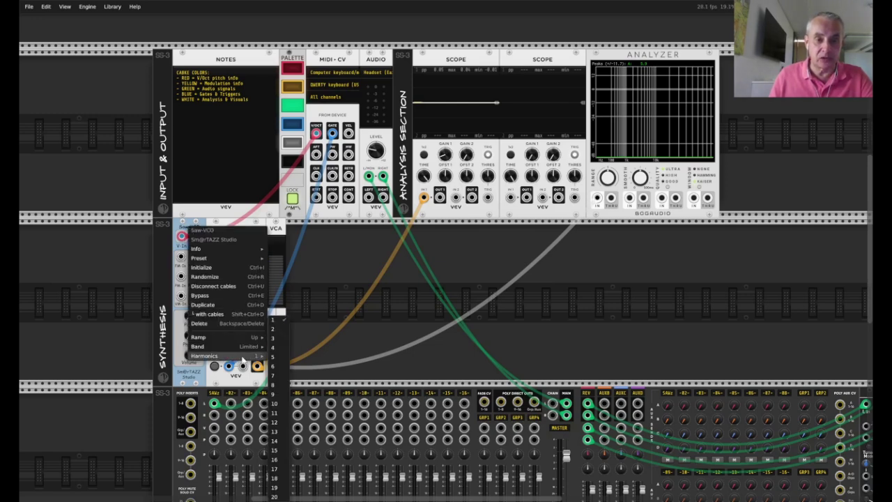
{"action": "left_click", "coordinate": [276, 330]}
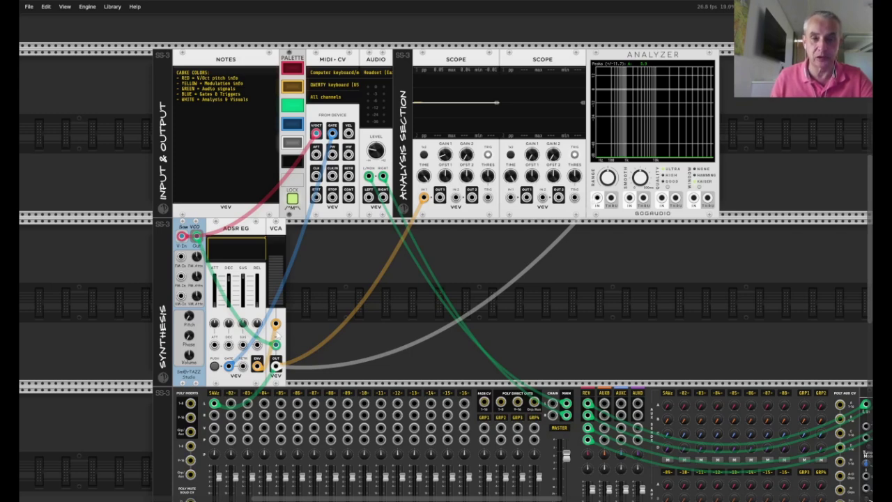
{"action": "key", "text": "z"}
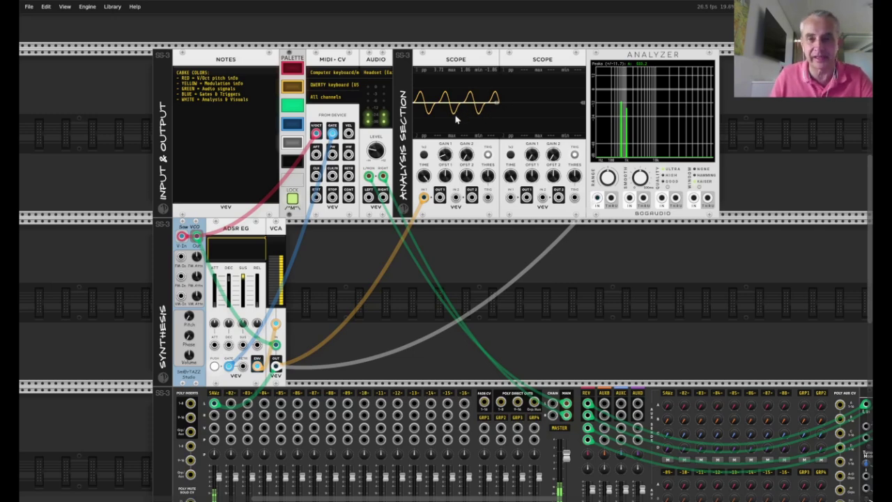
Raise the Saw VCO's harmonics to 3 and play a note to compare the waveform and spectrum.
{"action": "right_click", "coordinate": [194, 226]}
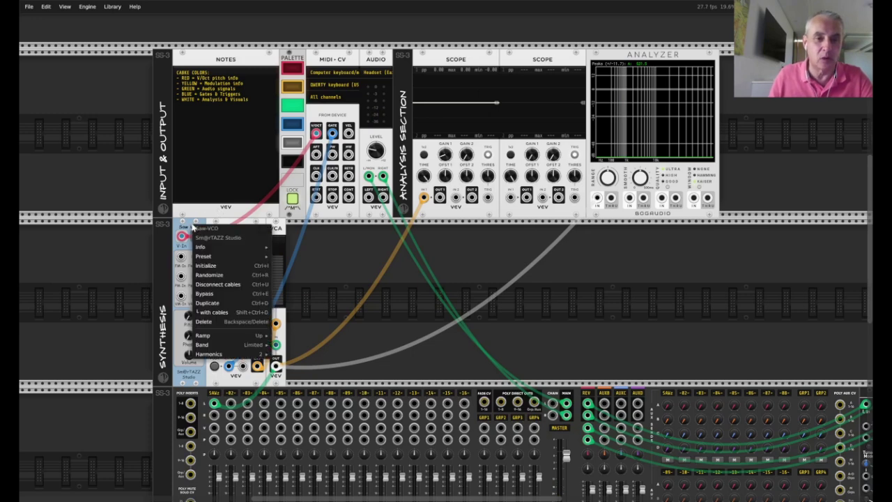
{"action": "mouse_move", "coordinate": [206, 344]}
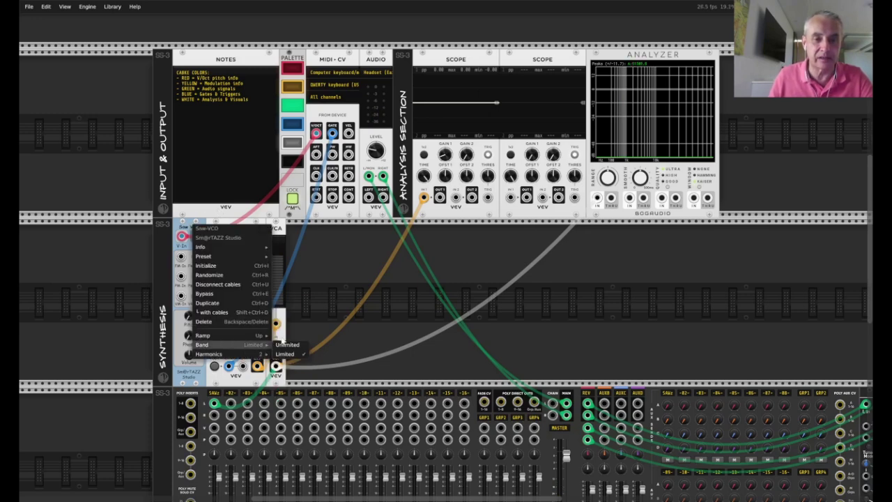
{"action": "mouse_move", "coordinate": [268, 355]}
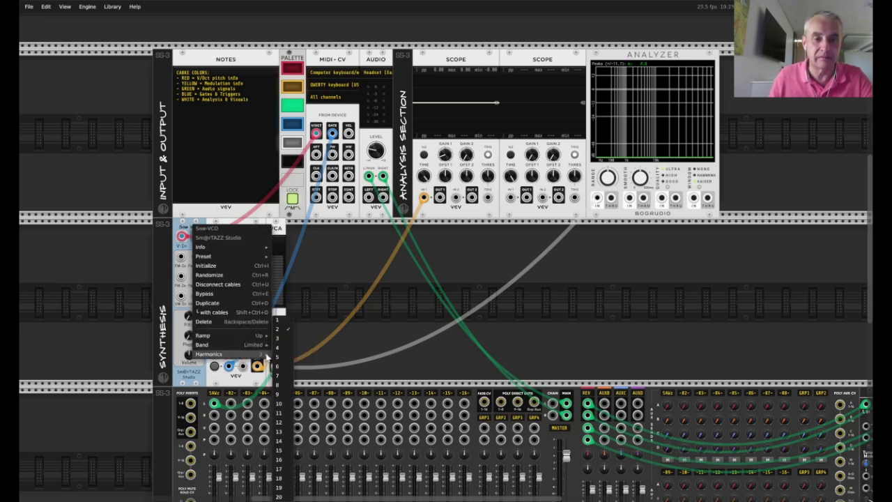
{"action": "left_click", "coordinate": [280, 339]}
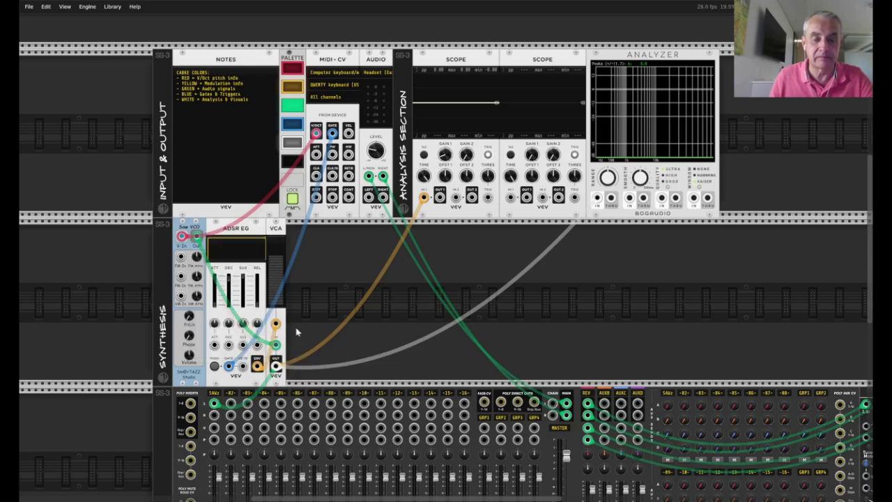
{"action": "key", "text": "q"}
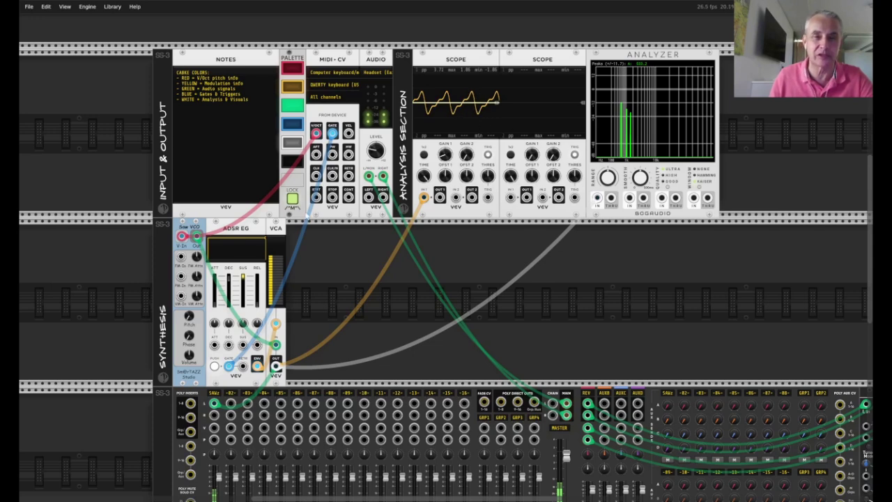
Raise the Saw VCO's harmonics to 4 and play a note to check the waveform and spectrum.
{"action": "right_click", "coordinate": [192, 225]}
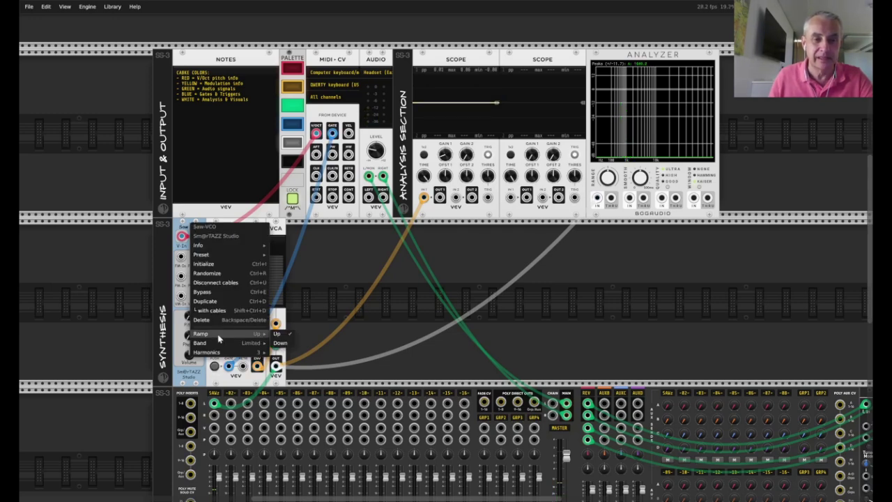
{"action": "mouse_move", "coordinate": [249, 352]}
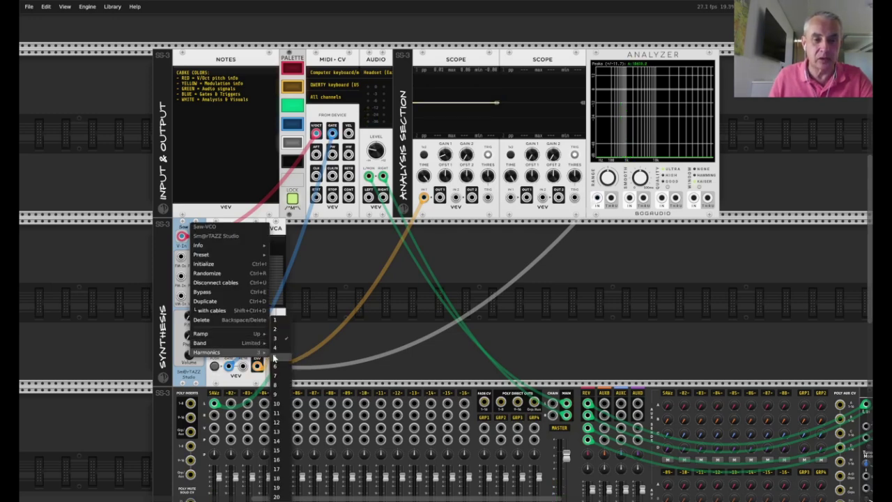
{"action": "left_click", "coordinate": [276, 347]}
{"action": "key", "text": "q"}
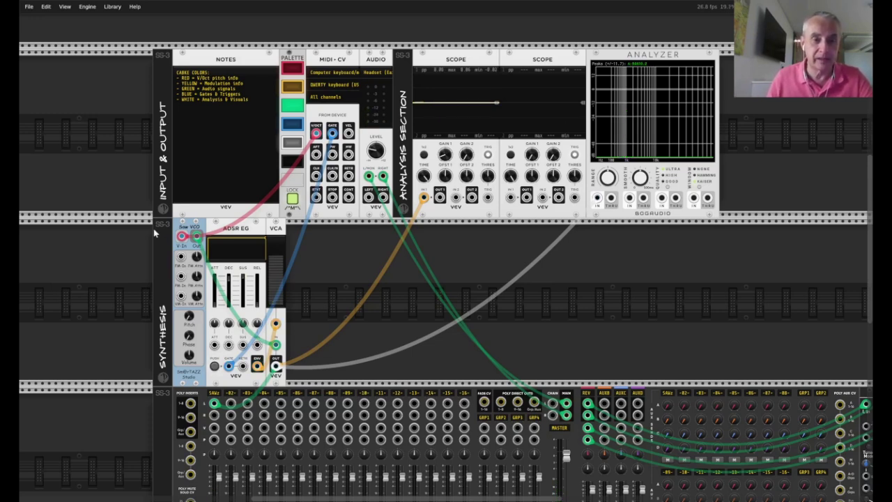
Set the Saw VCO's harmonics to 10 and play a note to check the band-limited saw wave.
{"action": "right_click", "coordinate": [189, 226]}
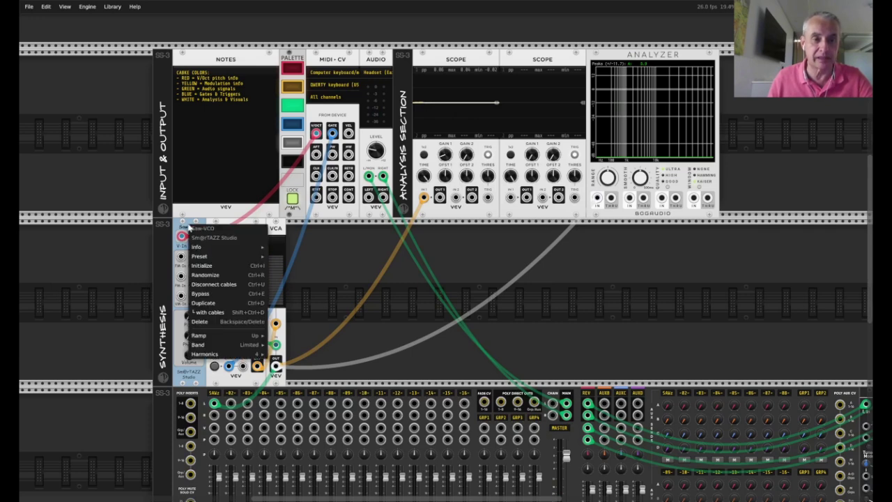
{"action": "mouse_move", "coordinate": [230, 356]}
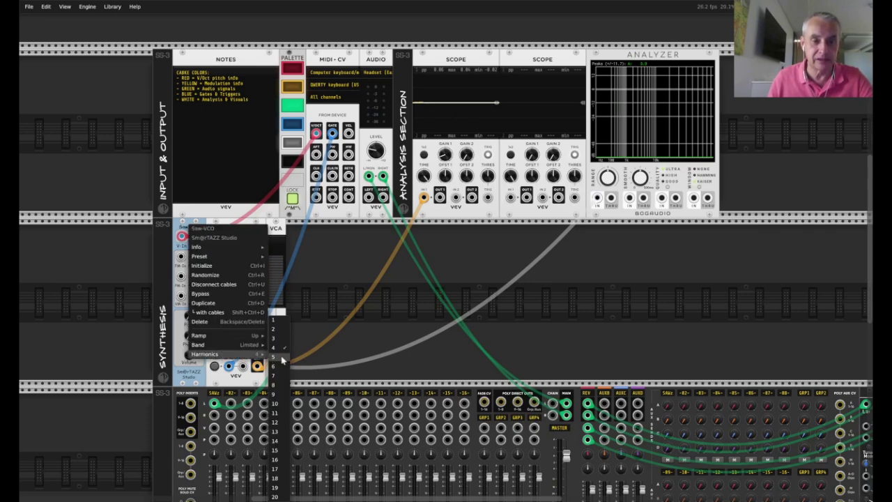
{"action": "left_click", "coordinate": [285, 405]}
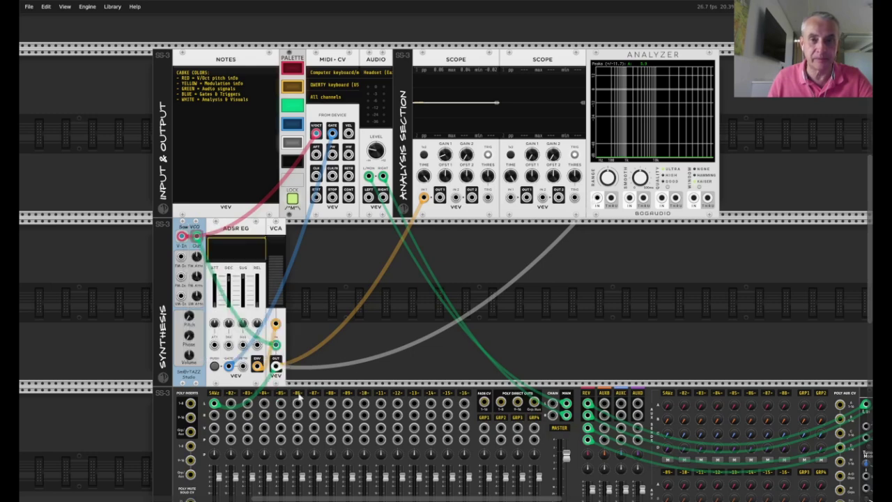
{"action": "key", "text": "q"}
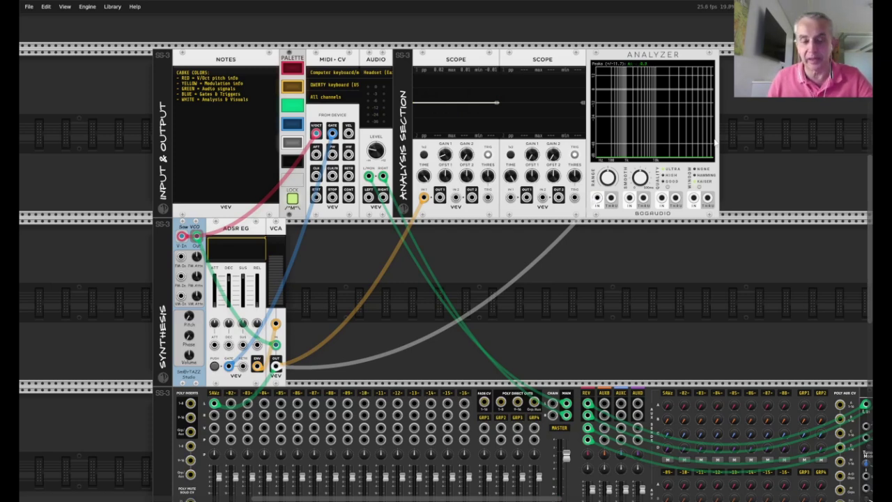
Play progressively higher notes and examine on the Analyzer how far the ten harmonics extend and whether aliasing occurs.
{"action": "key", "text": "q"}
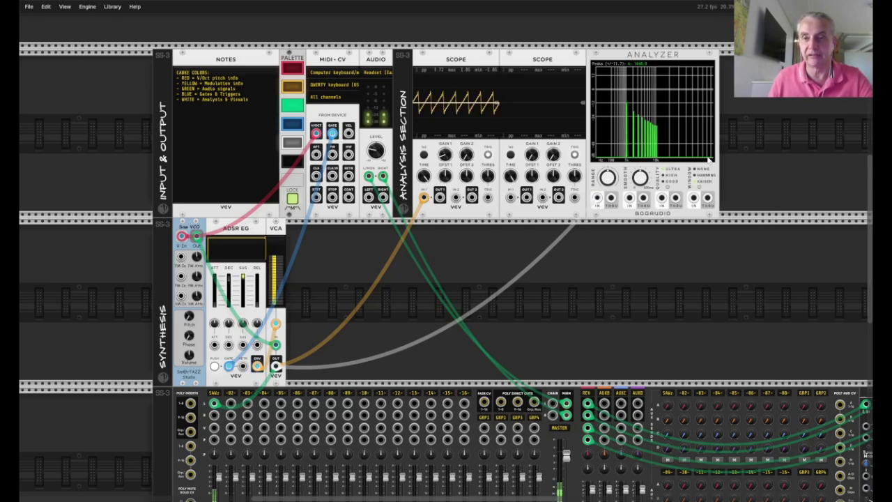
{"action": "key", "text": "i"}
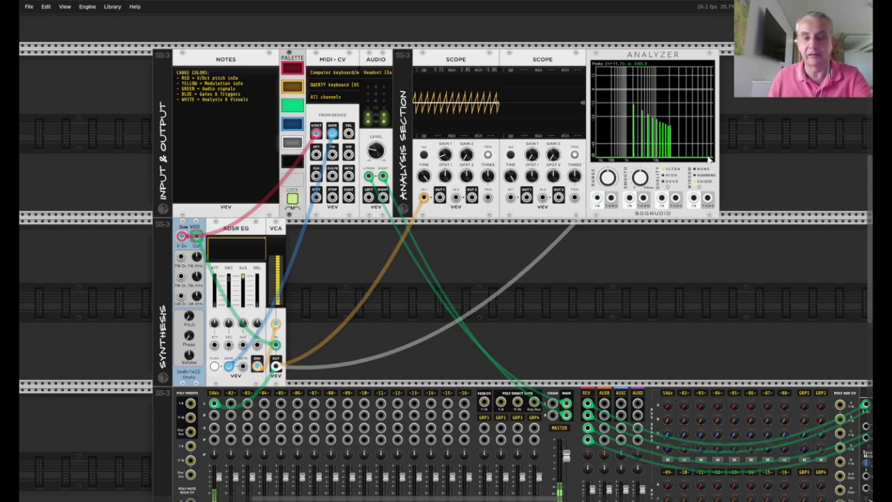
{"action": "key", "text": "i"}
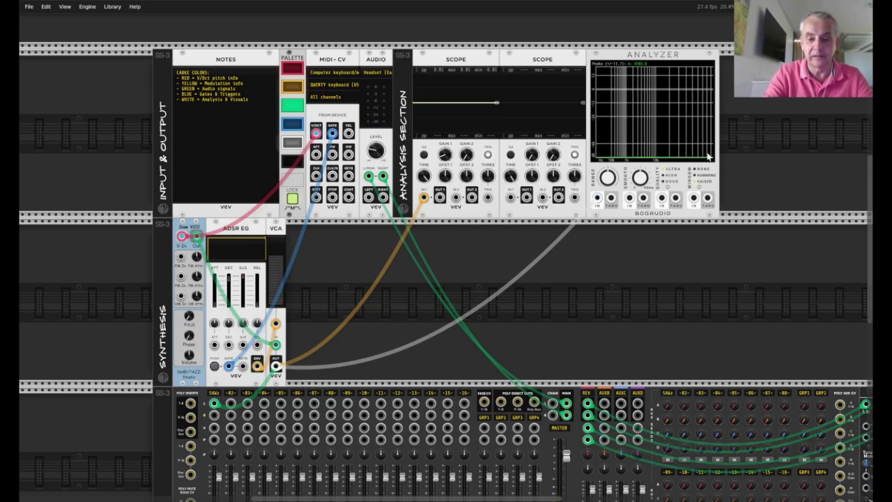
{"action": "key", "text": "i"}
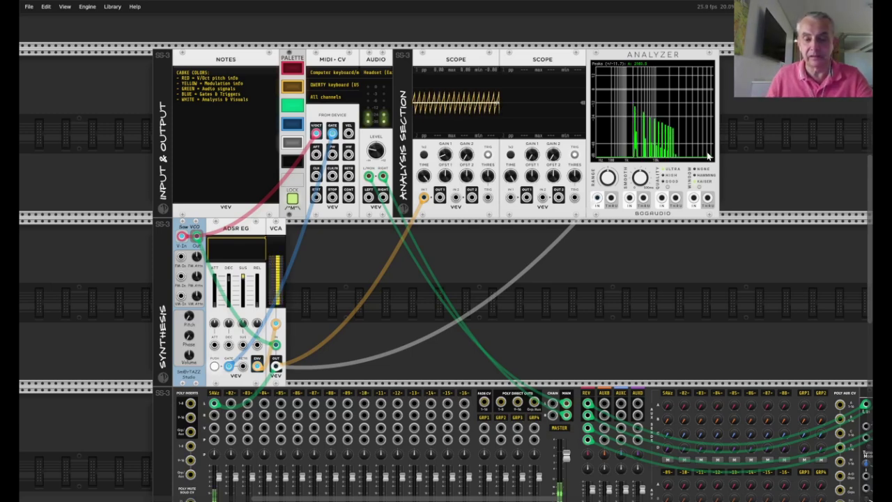
{"action": "key", "text": "i"}
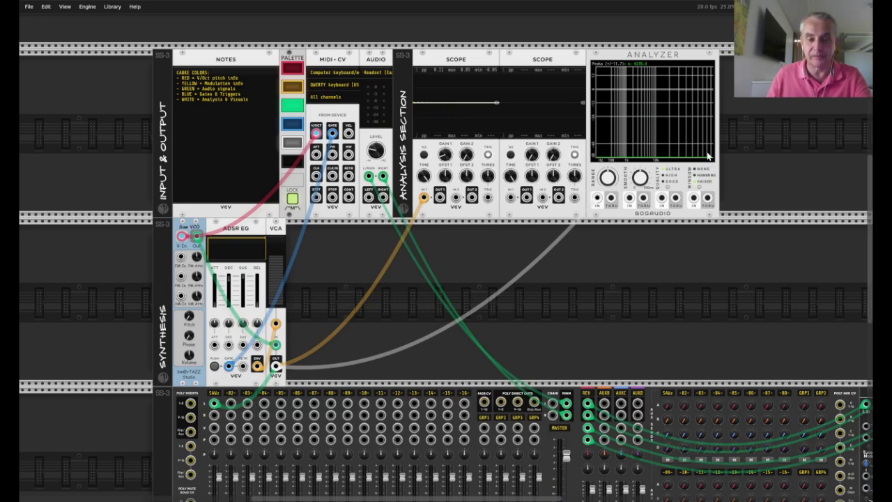
{"action": "key", "text": "i"}
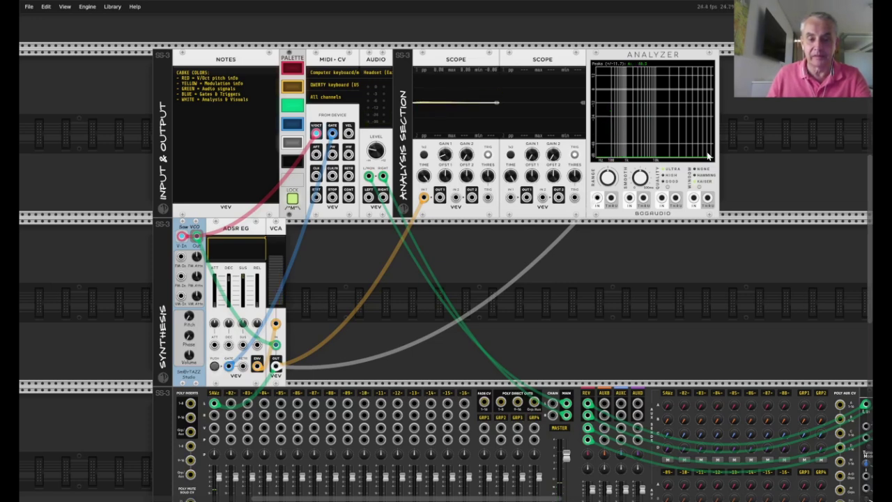
{"action": "key", "text": "i"}
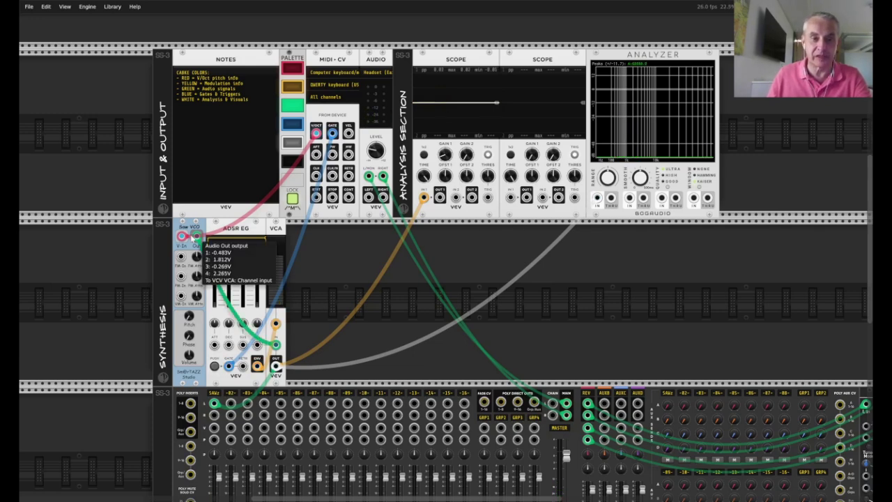
Set the Saw VCO's harmonics to 20 and play notes to examine the waveform up close on the Scope.
{"action": "right_click", "coordinate": [189, 226]}
{"action": "mouse_move", "coordinate": [223, 356]}
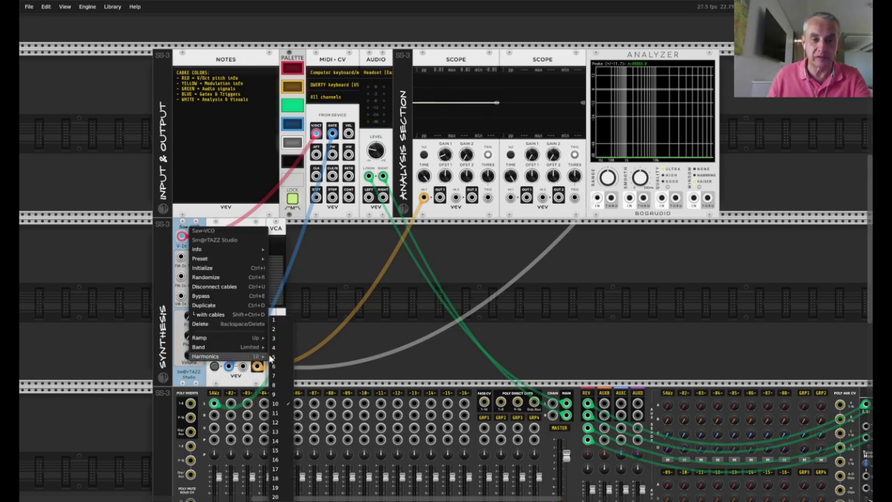
{"action": "left_click", "coordinate": [278, 496]}
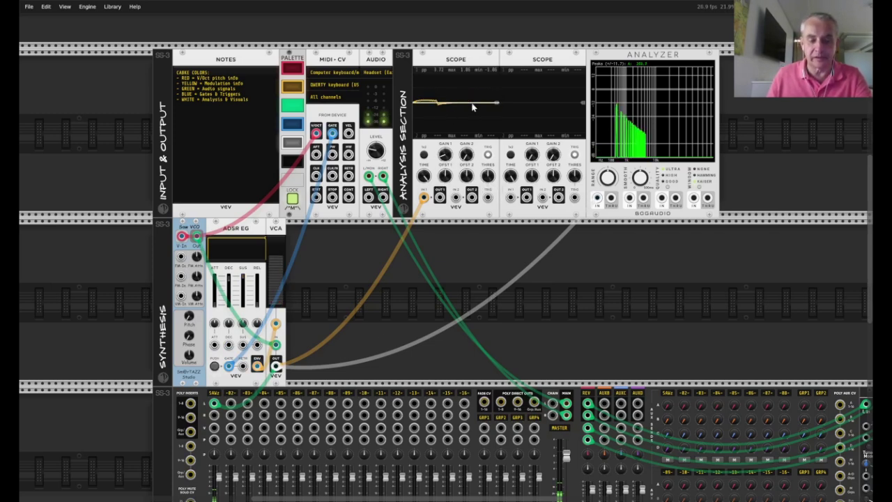
{"action": "scroll", "coordinate": [471, 107], "scroll_direction": "up", "scroll_amount": 5}
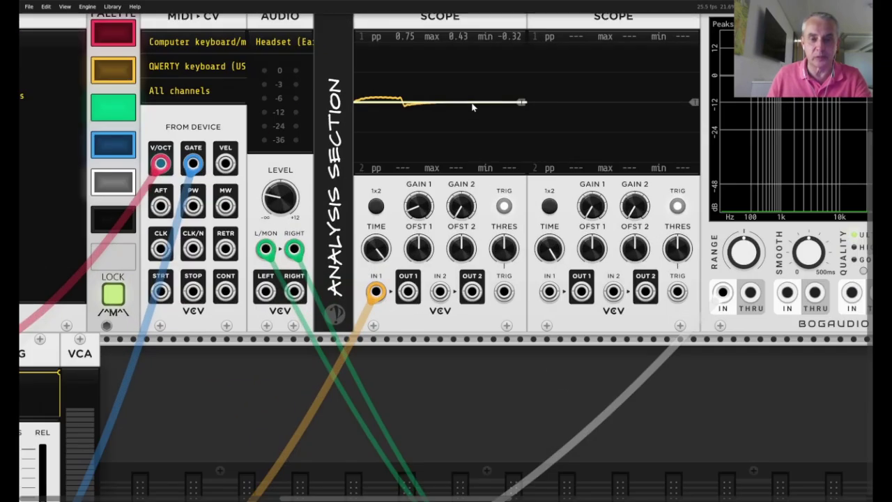
{"action": "key", "text": "z"}
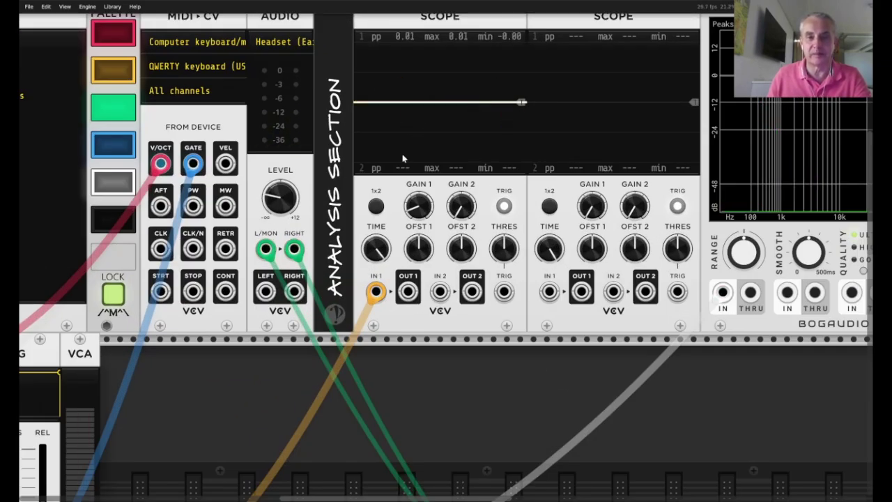
{"action": "scroll", "coordinate": [328, 217], "scroll_direction": "down", "scroll_amount": 5}
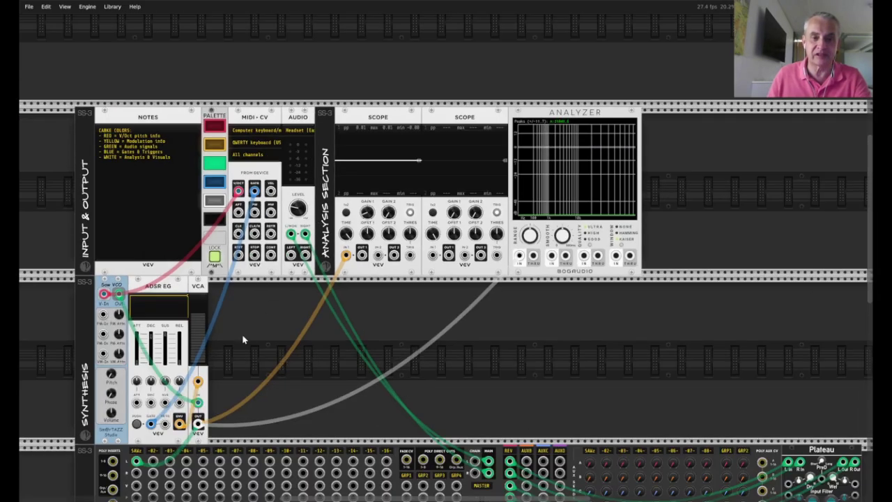
Set the Saw VCO's band to Unlimited and play progressively higher notes to examine its waveform and spectrum.
{"action": "left_click_drag", "start_coordinate": [251, 333], "coordinate": [360, 299]}
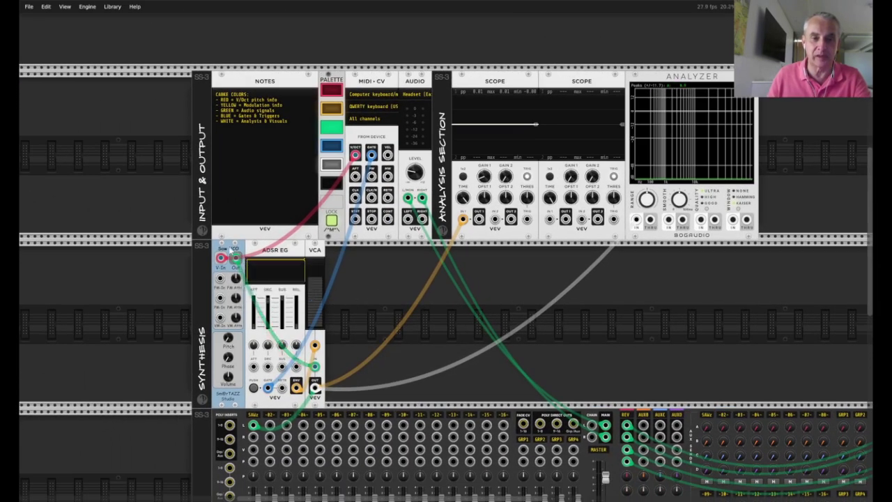
{"action": "right_click", "coordinate": [229, 249]}
{"action": "mouse_move", "coordinate": [282, 368]}
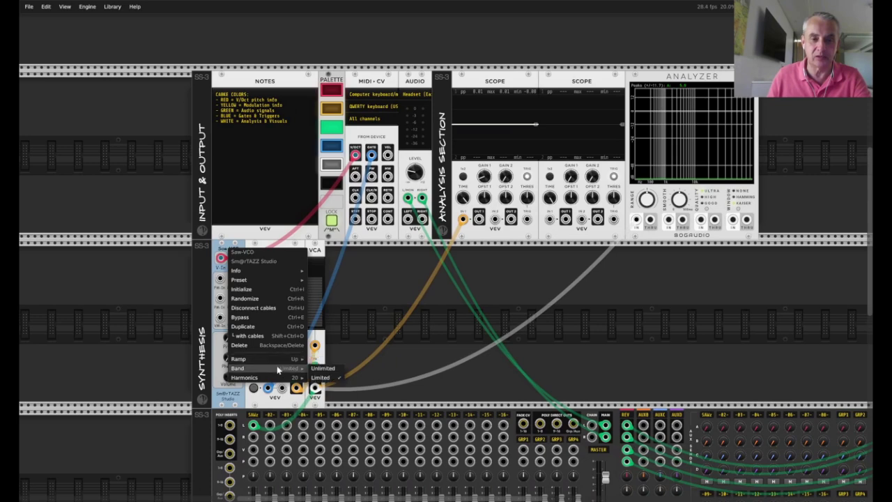
{"action": "left_click", "coordinate": [314, 370]}
{"action": "key", "text": "q"}
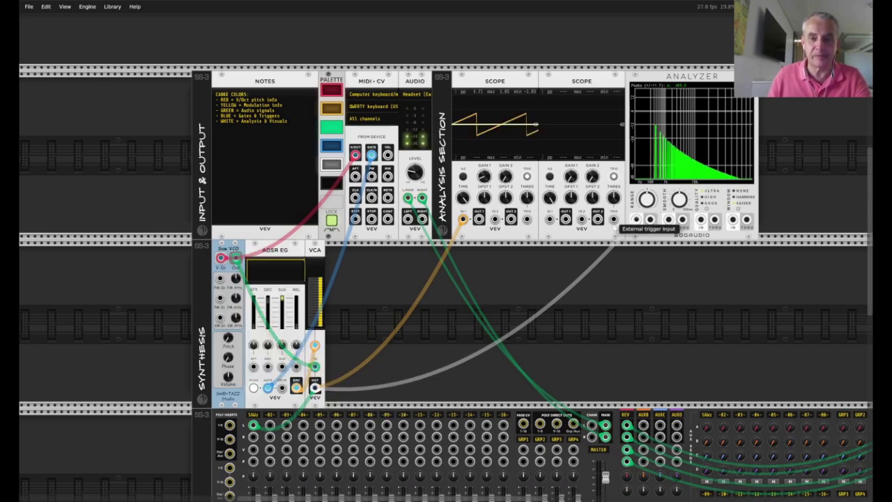
{"action": "key", "text": "q"}
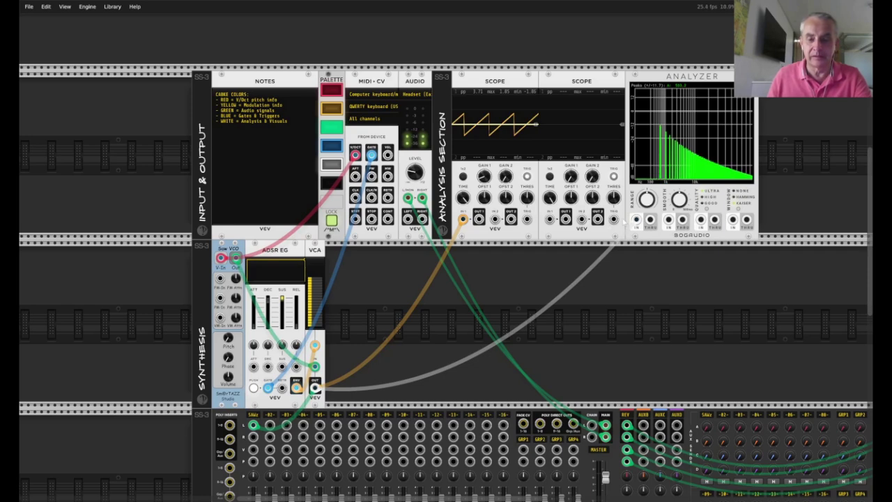
{"action": "key", "text": "i"}
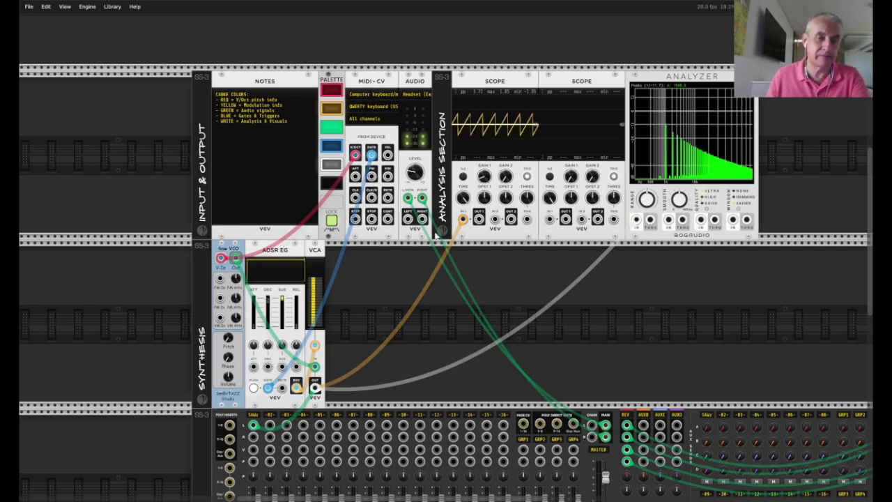
Return the Saw VCO's band to Limited and play high notes to compare its spectrum with the unlimited version.
{"action": "right_click", "coordinate": [224, 248]}
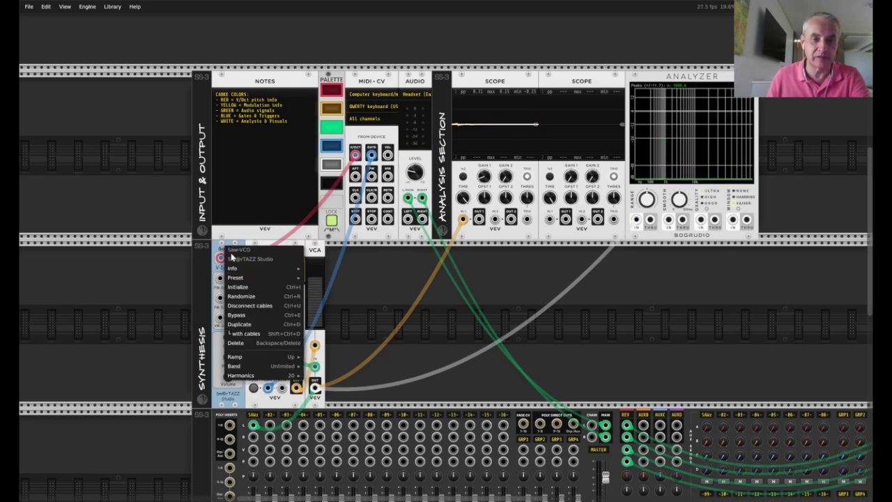
{"action": "mouse_move", "coordinate": [255, 367]}
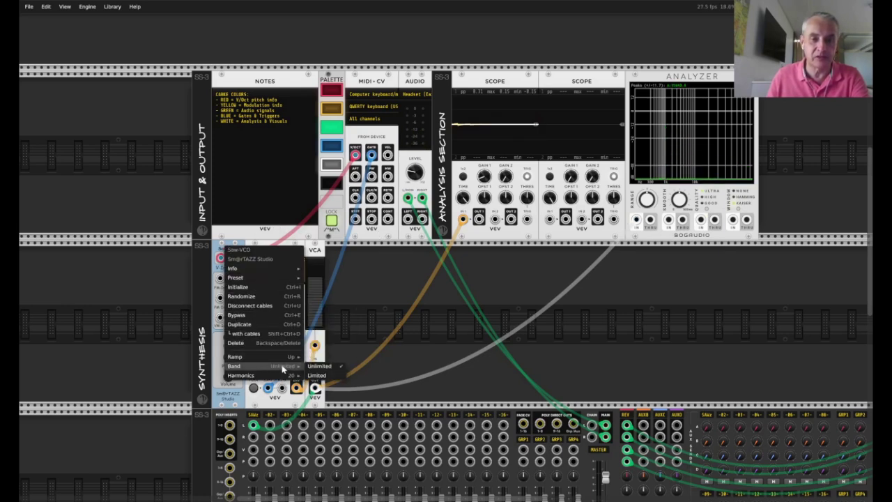
{"action": "left_click", "coordinate": [317, 375]}
{"action": "key", "text": "i"}
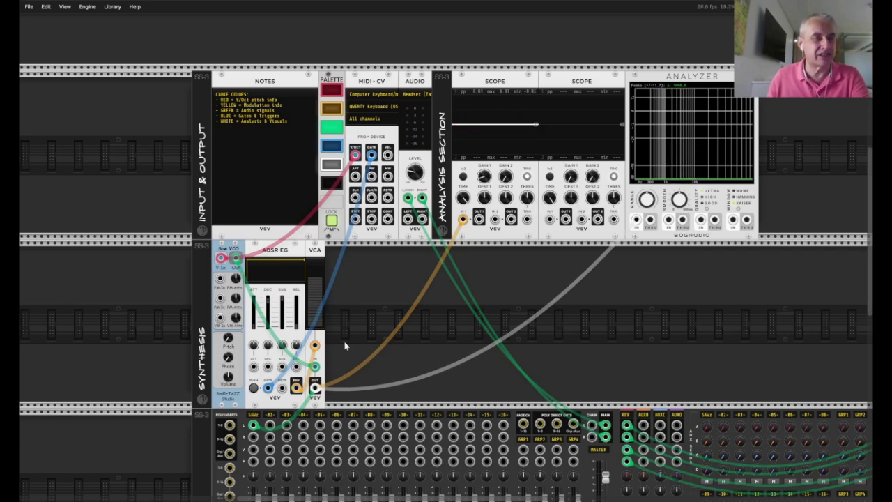
{"action": "key", "text": "i"}
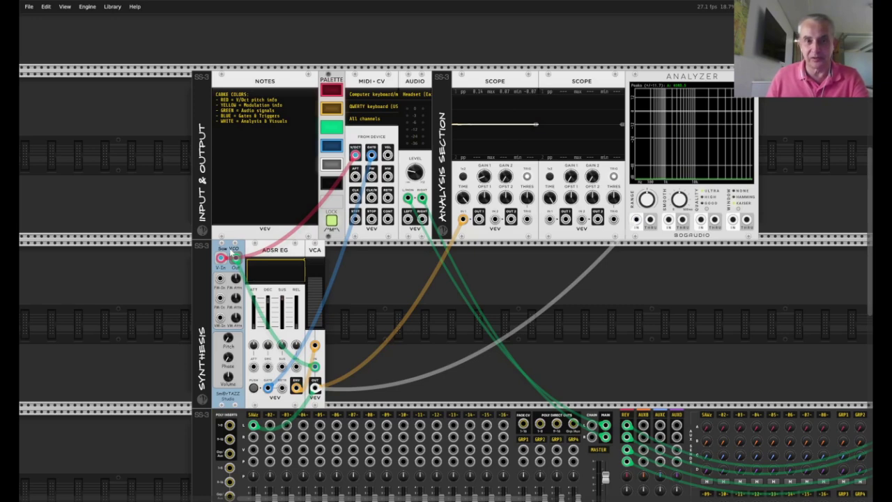
Review the harmonics choices available for the Saw VCO and close them without choosing one.
{"action": "right_click", "coordinate": [232, 254]}
{"action": "mouse_move", "coordinate": [245, 378]}
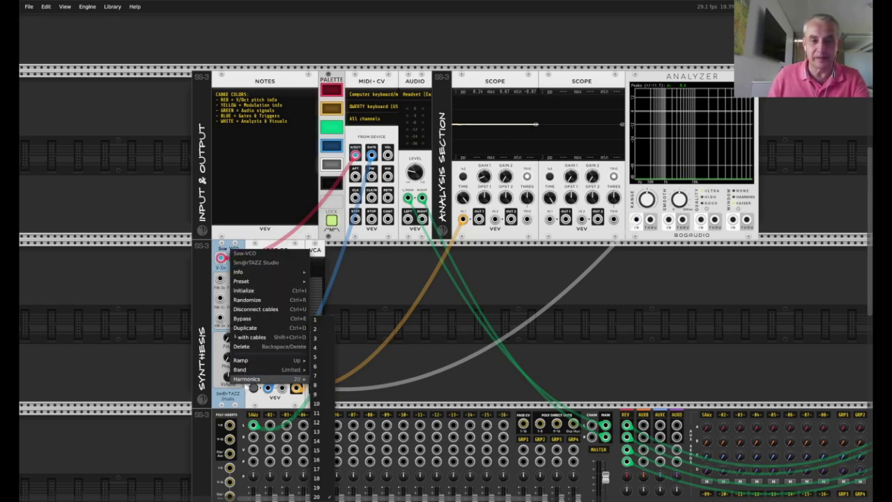
{"action": "left_click", "coordinate": [373, 299]}
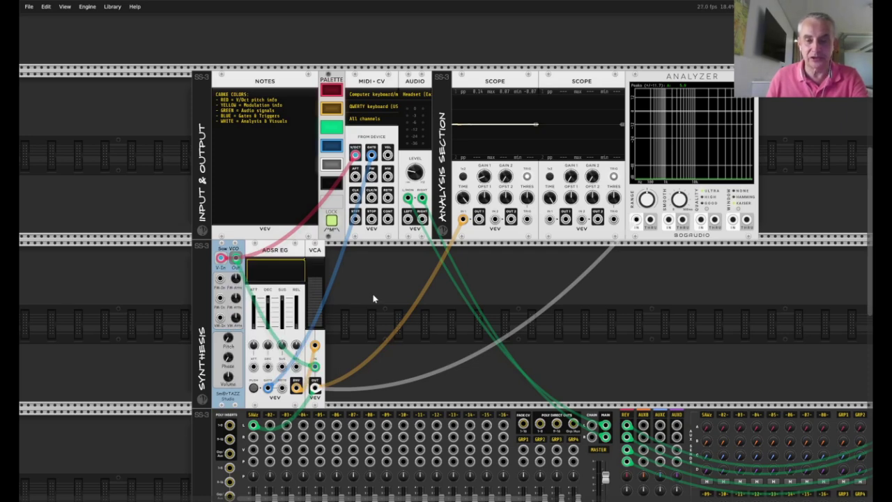